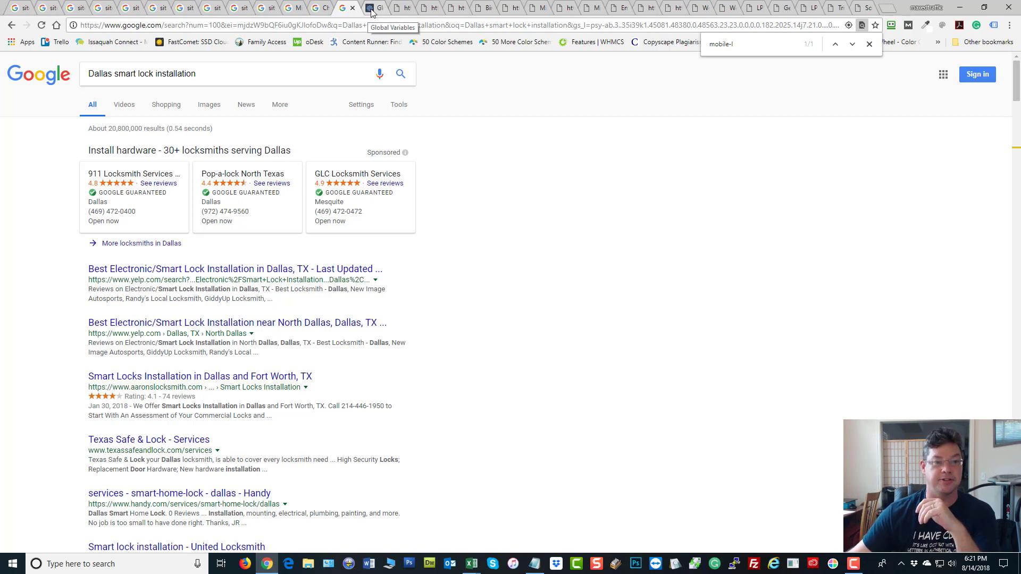
Step: Switch from the Google results to the admin portal's Big Global Variables tab
click(372, 9)
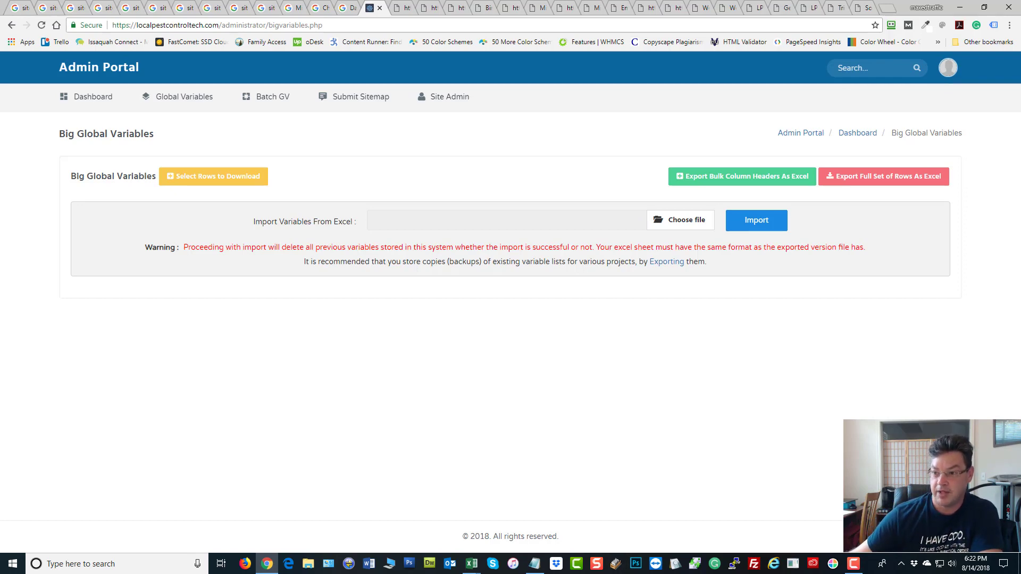
key(alt+Tab)
drag(569, 36, 552, 58)
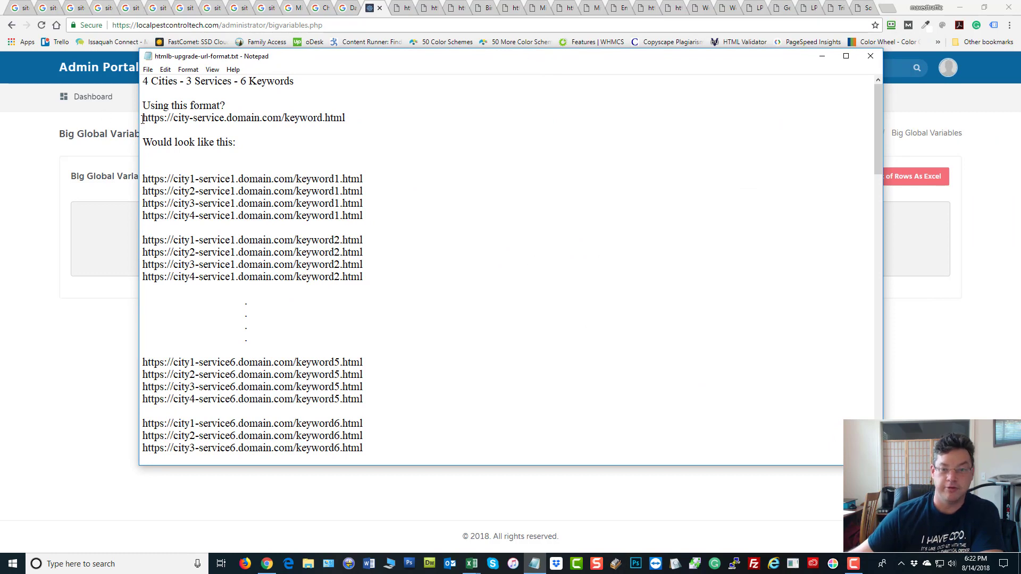
drag(174, 118, 223, 122)
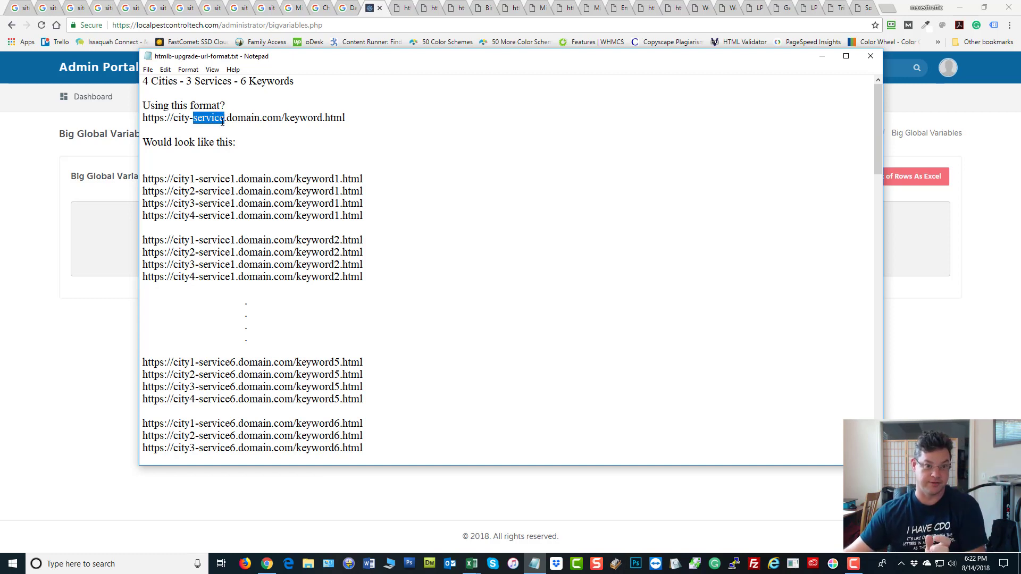
drag(323, 117, 285, 118)
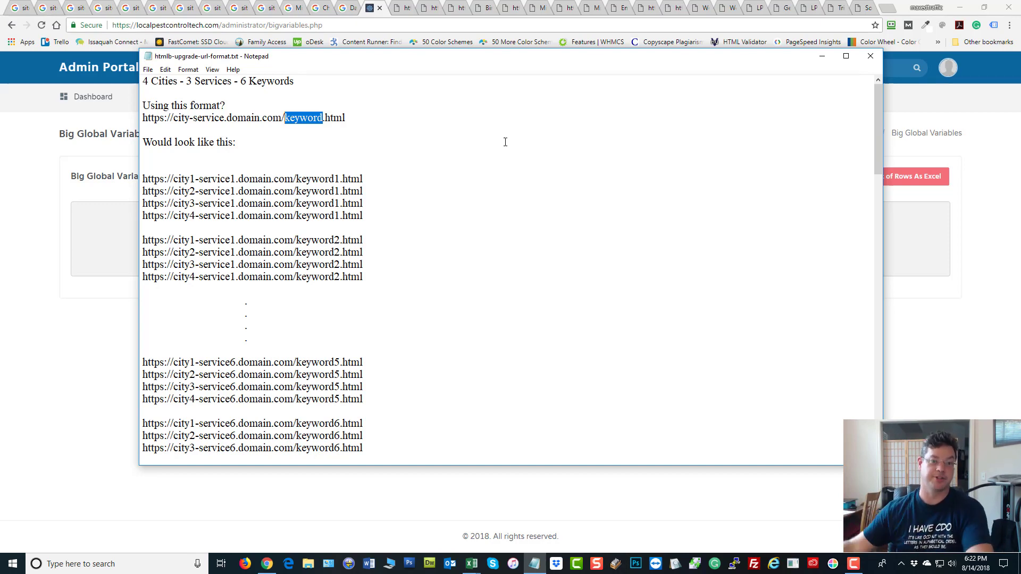
drag(287, 58, 1020, 101)
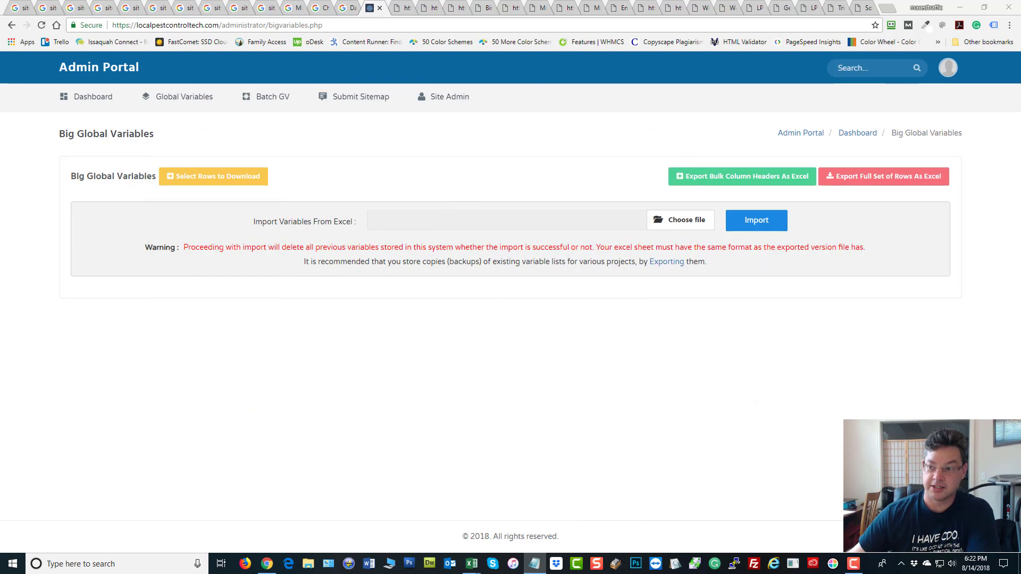
click(346, 8)
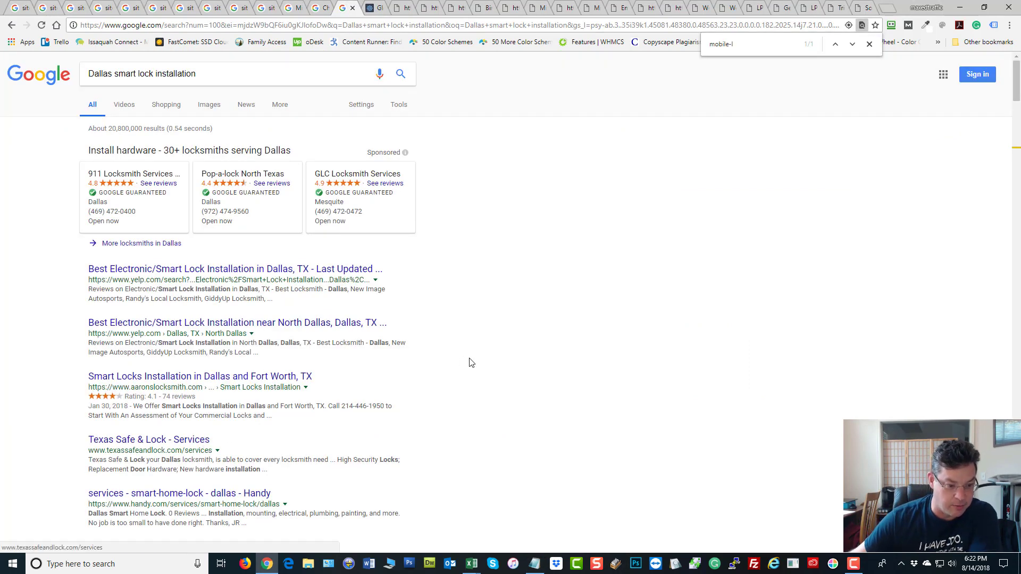
scroll(471, 363, down, 5)
scroll(470, 364, down, 7)
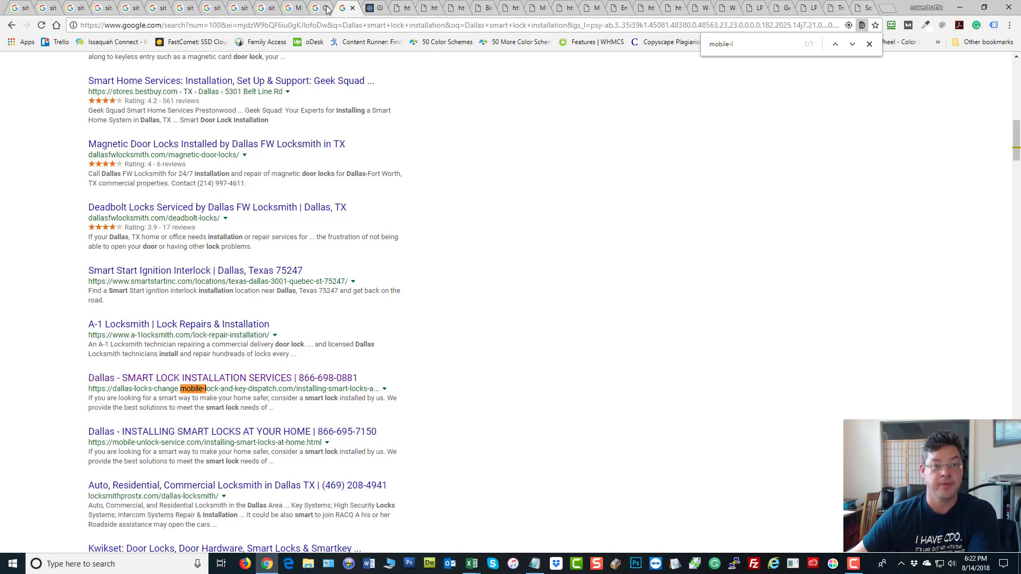
click(323, 8)
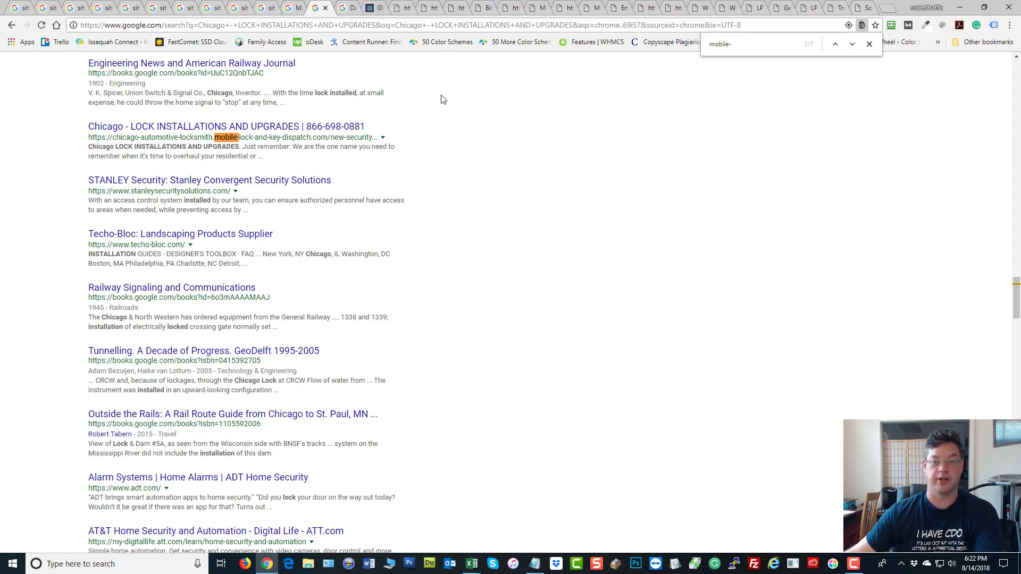
click(371, 10)
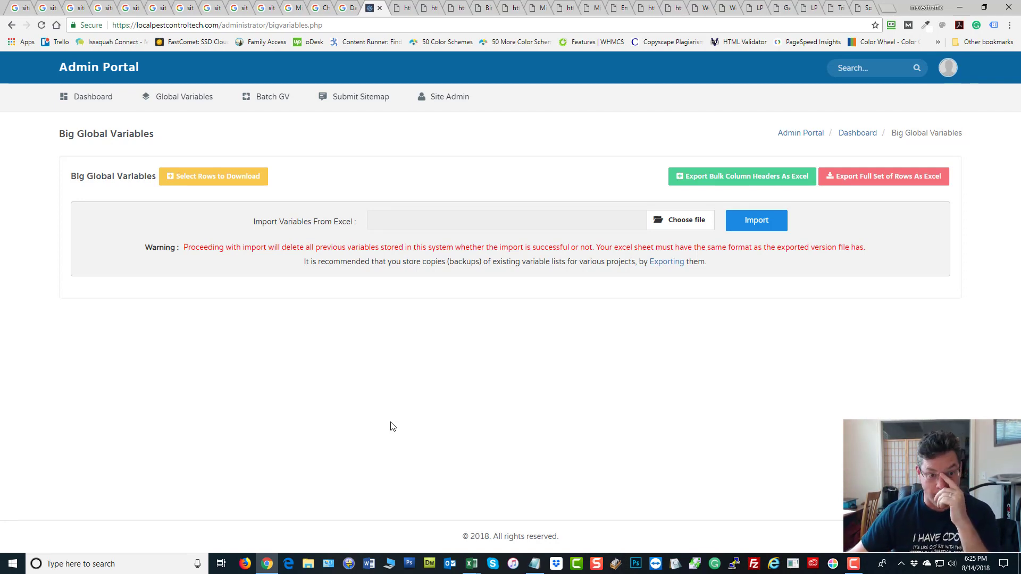
Step: Log back in to the admin portal with the saved username and the account password
click(94, 102)
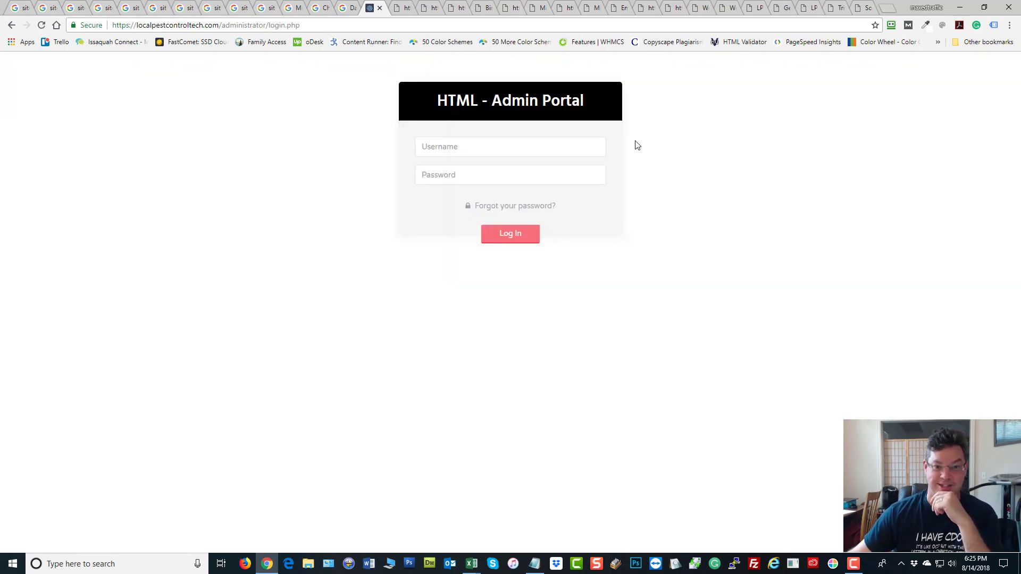
click(499, 142)
click(479, 163)
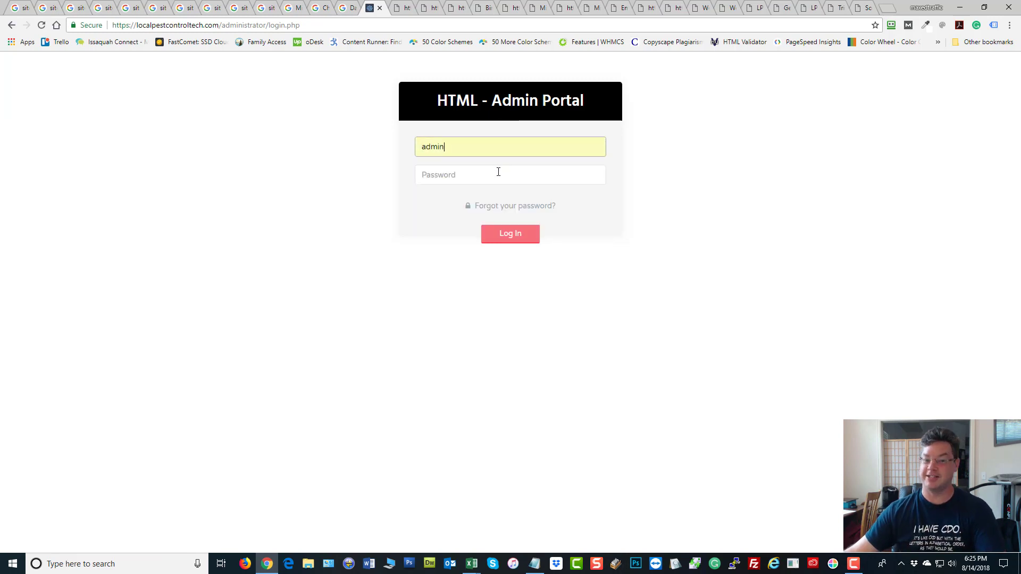
click(595, 183)
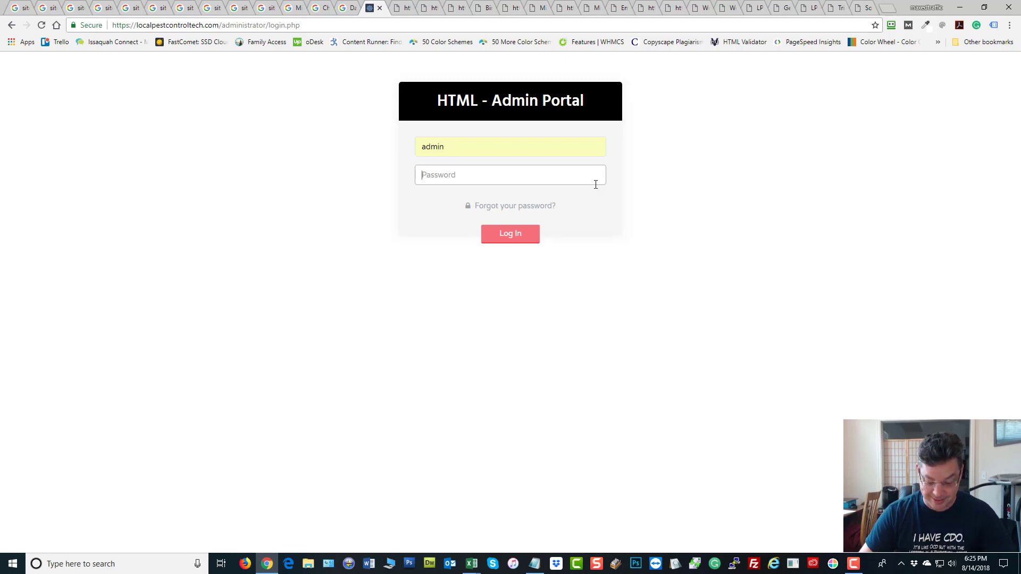
text(******)
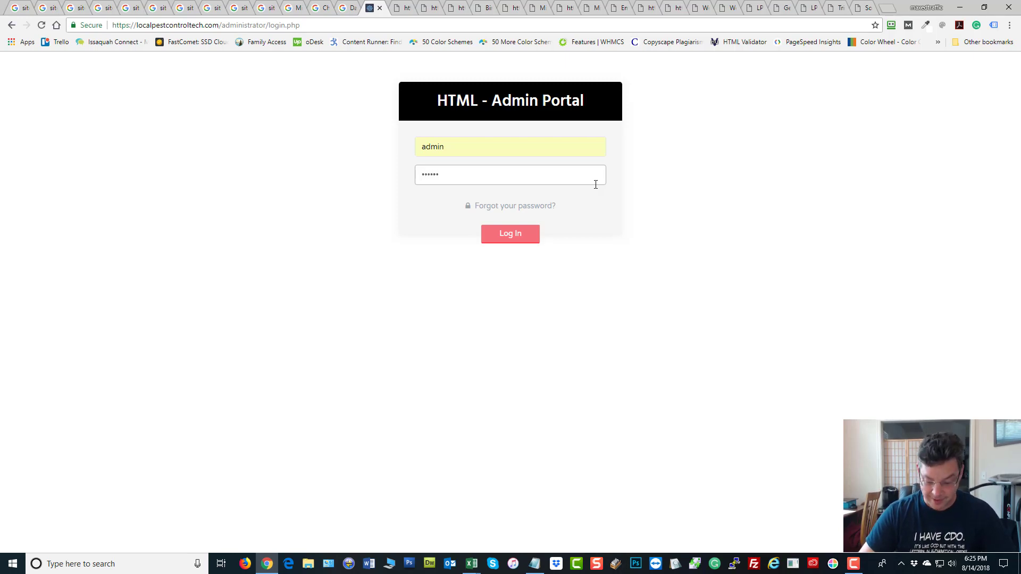
text(***)
key(Return)
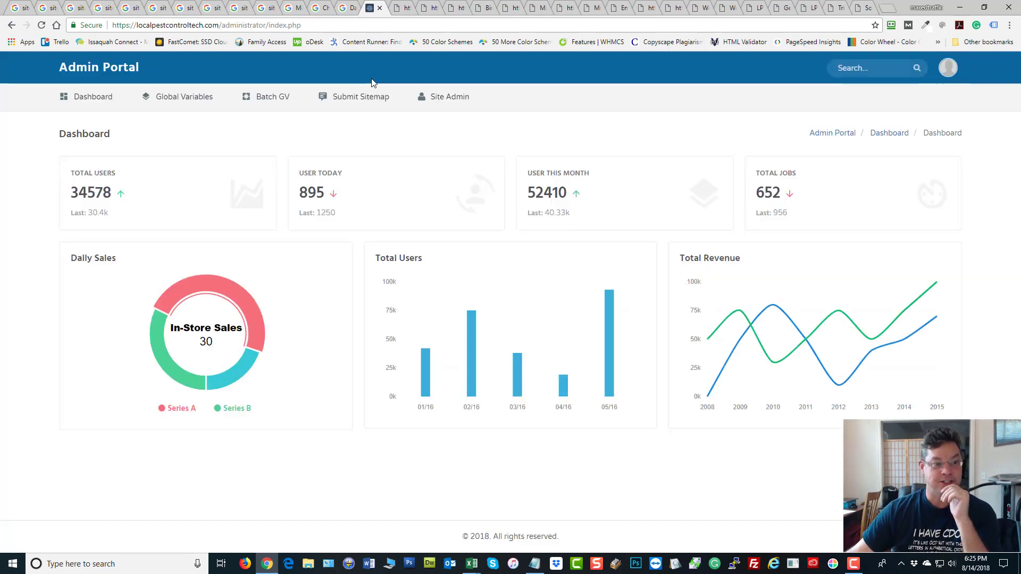
Step: Refresh the Dashboard, then go to the Global Variables page
click(80, 99)
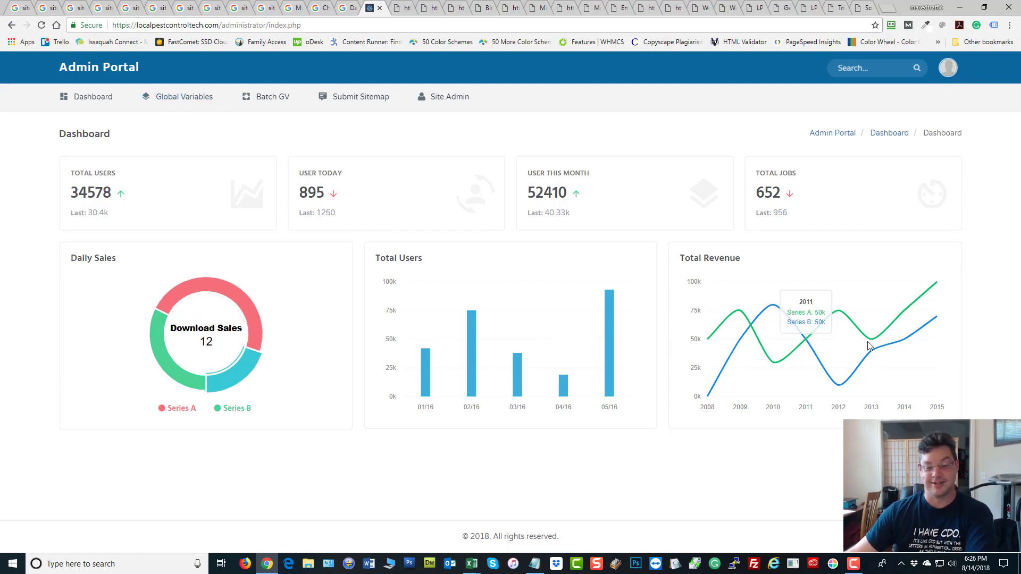
click(185, 101)
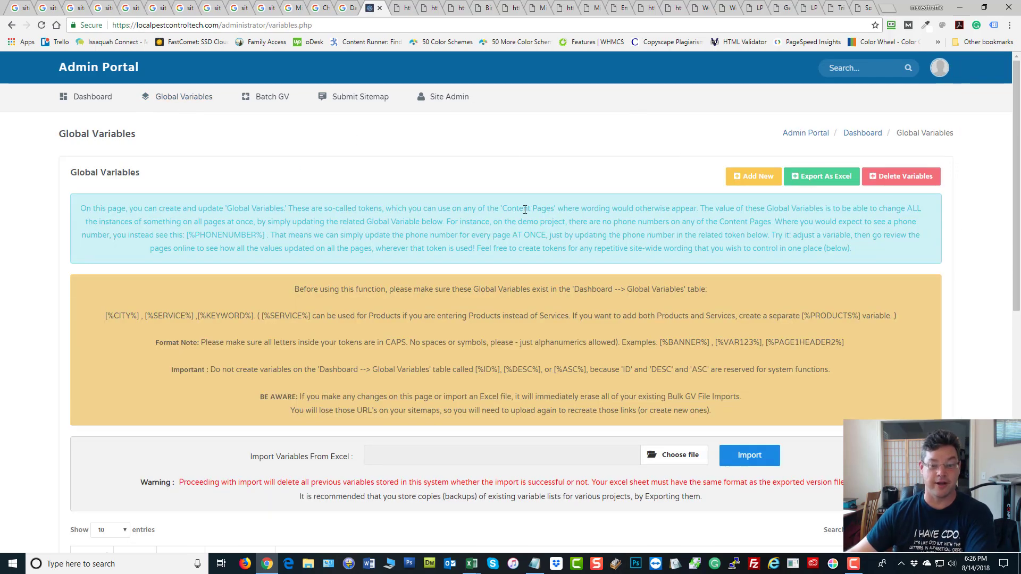
Step: Check the City, Keyword and Service variables against the URL notes, then open Batch GV
scroll(525, 209, down, 6)
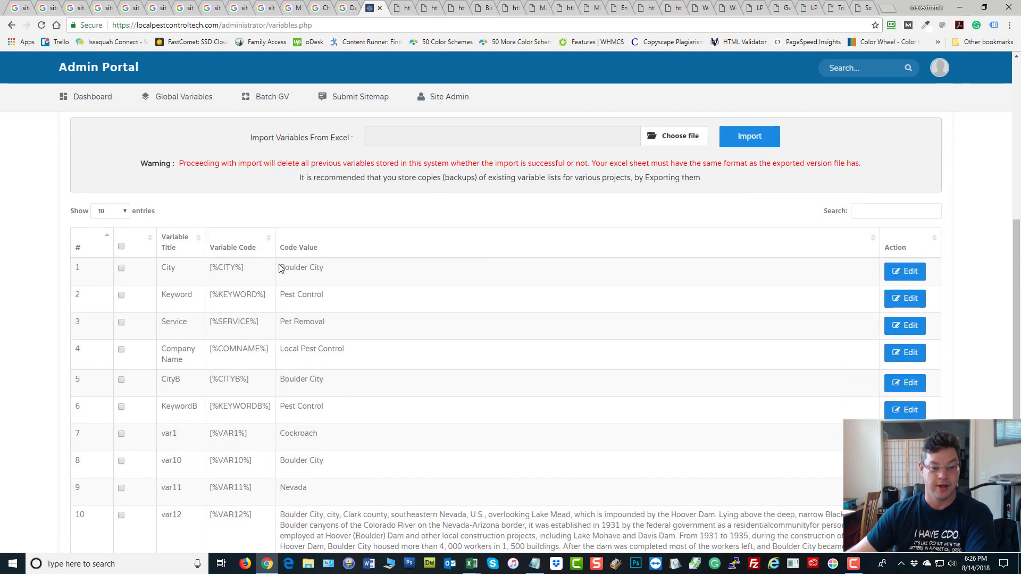
scroll(353, 270, down, 2)
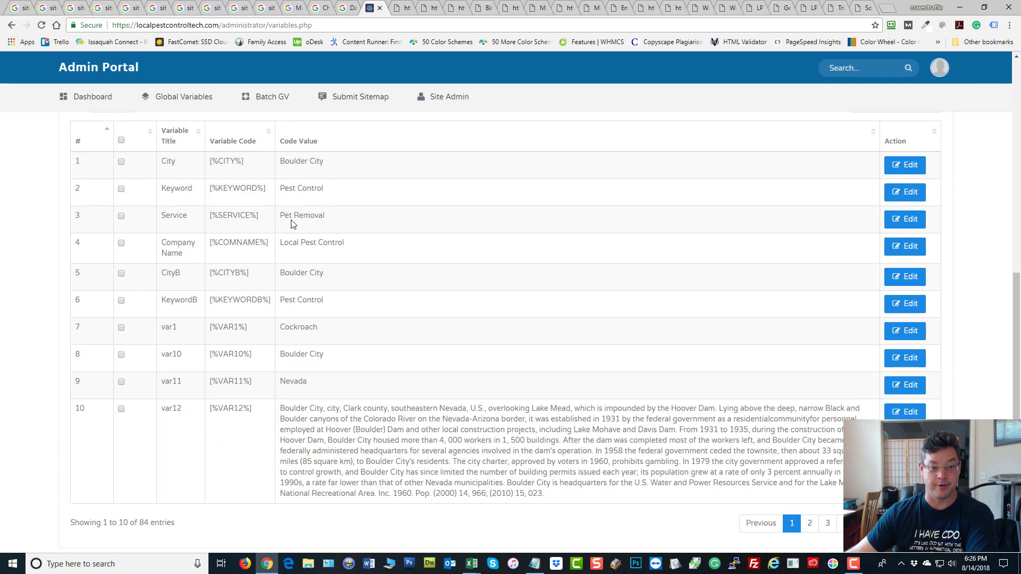
key(alt+Tab)
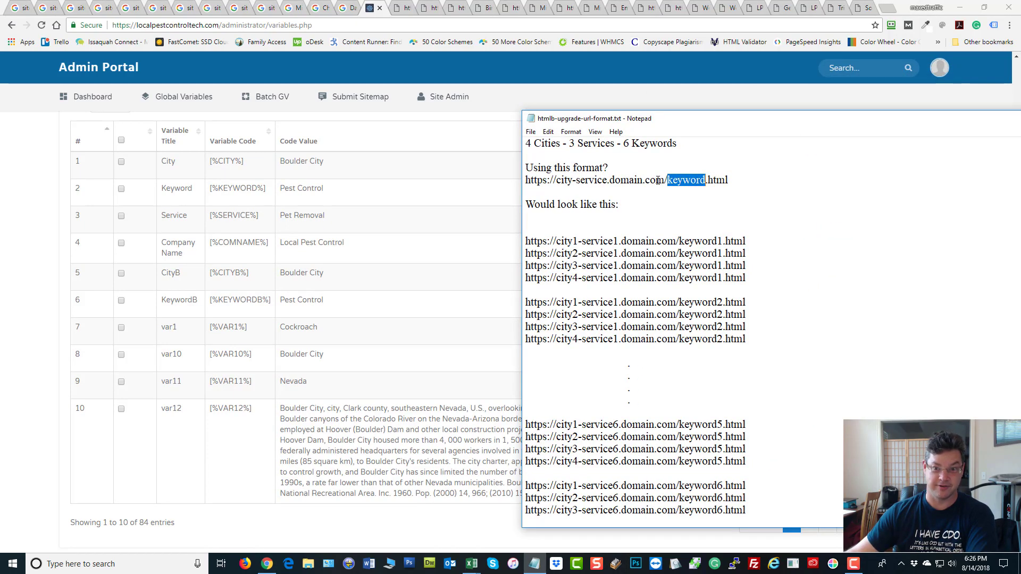
key(alt+Tab)
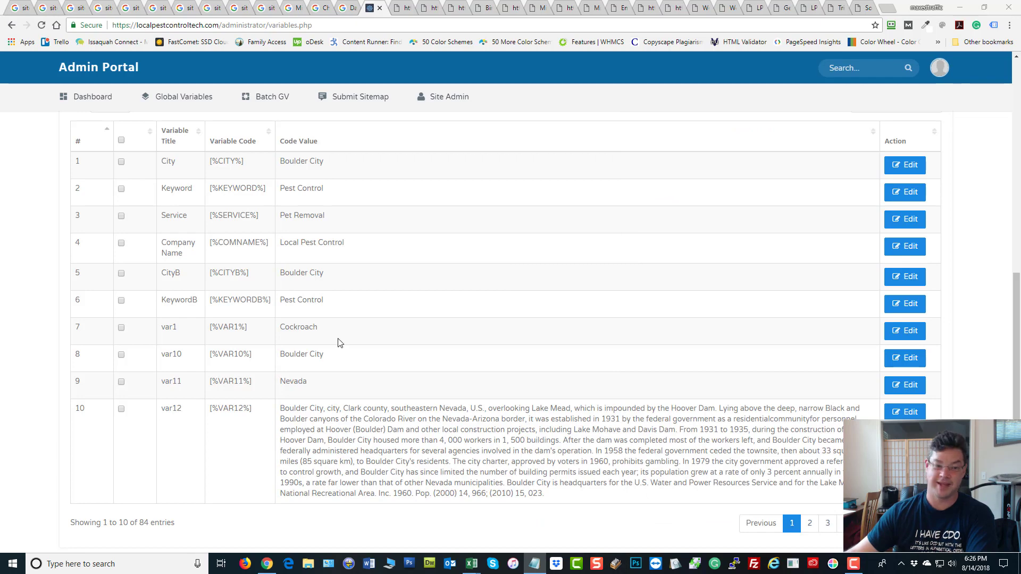
scroll(362, 314, down, 1)
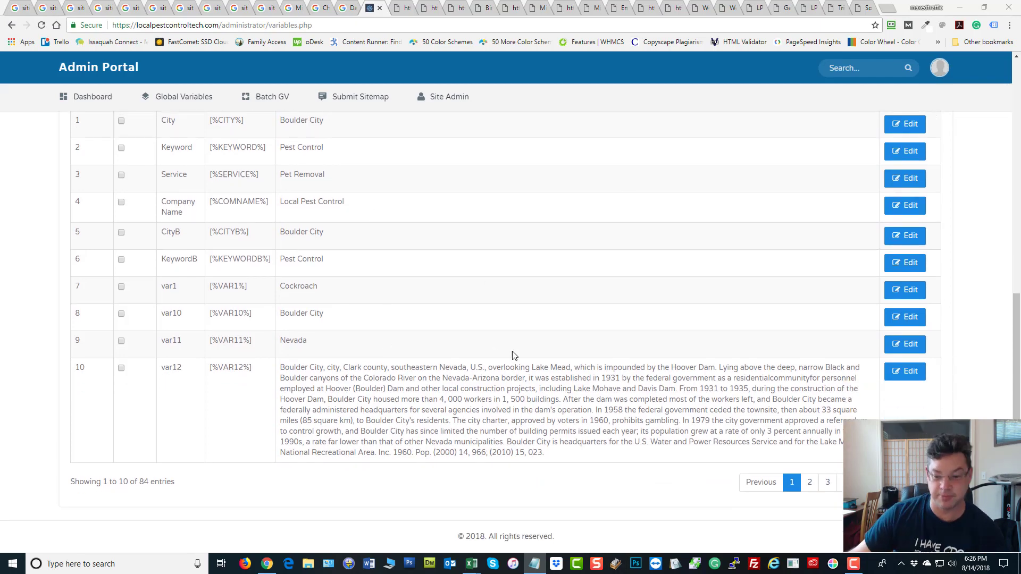
scroll(515, 355, up, 3)
scroll(516, 353, down, 3)
scroll(527, 340, up, 5)
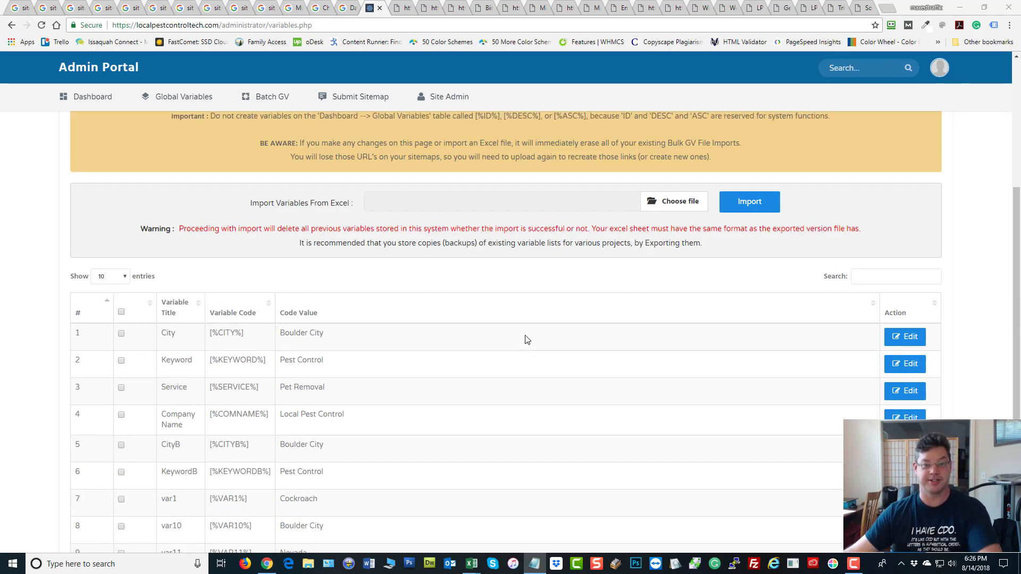
scroll(538, 298, up, 5)
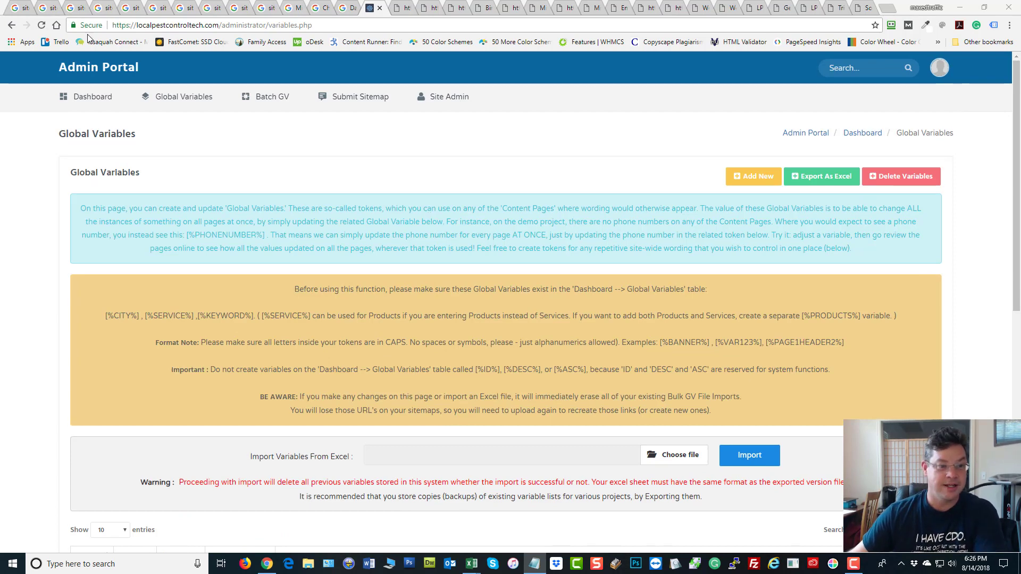
click(269, 101)
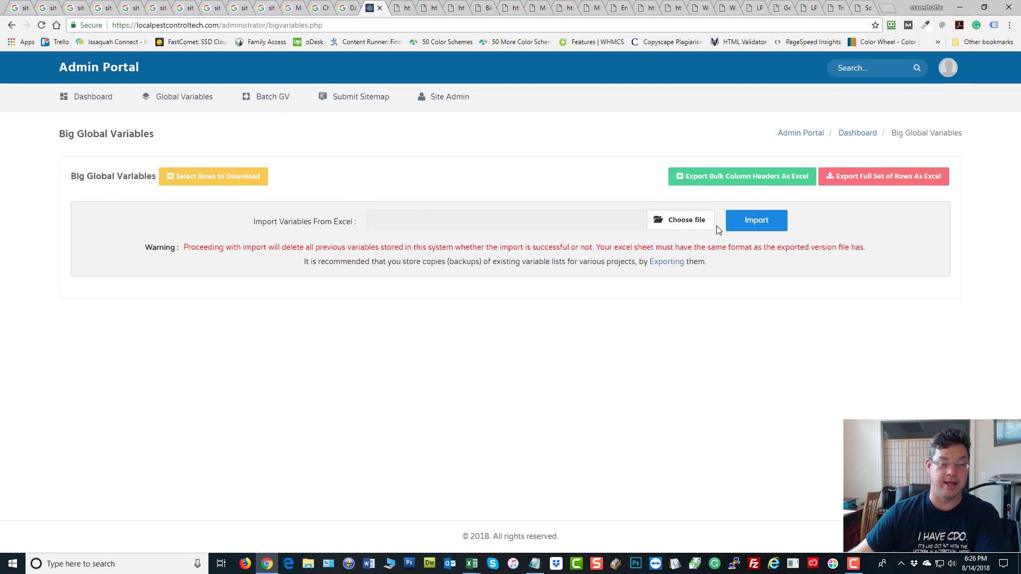
Step: Reload the sitemap tab to check its current links, then return to the admin page
click(400, 12)
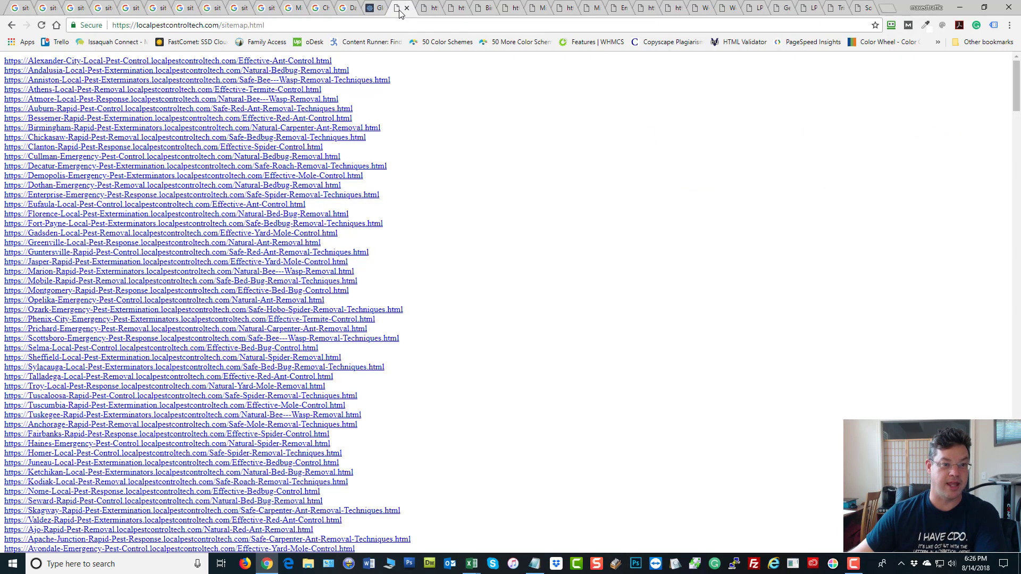
click(42, 25)
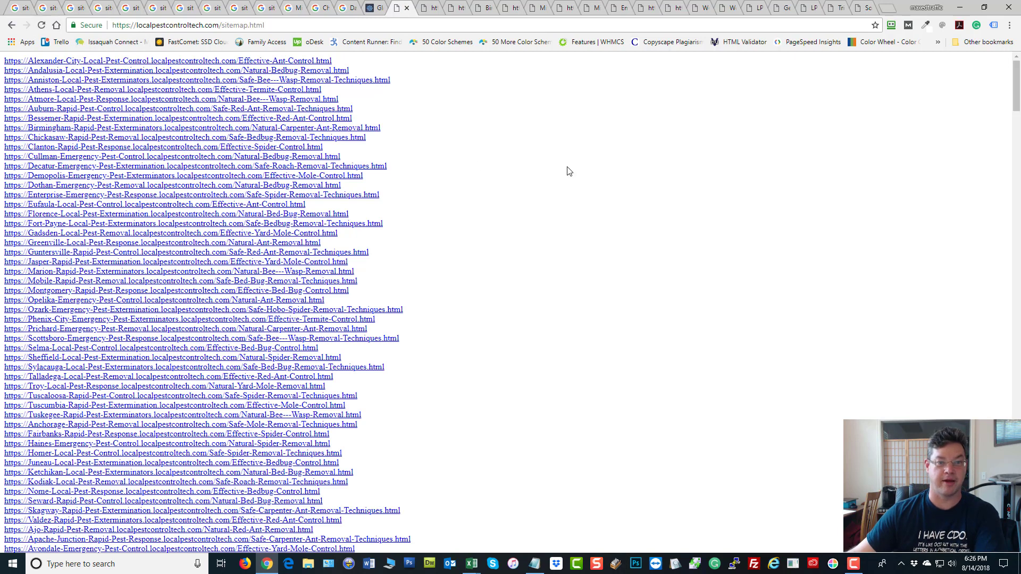
click(373, 12)
Step: Re-save the City variable, keeping its Boulder City value, on the Global Variables page
click(182, 98)
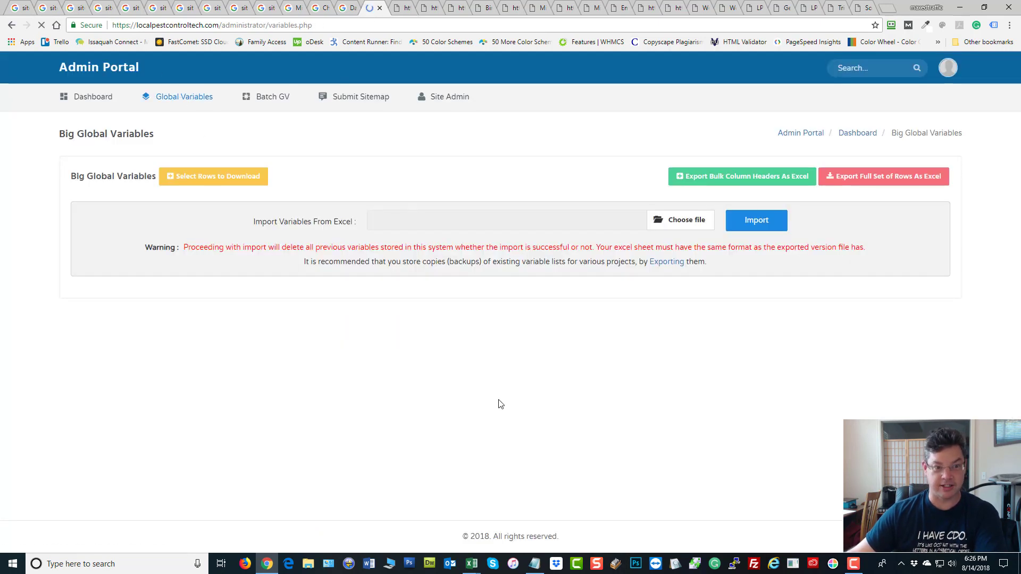
scroll(632, 282, down, 5)
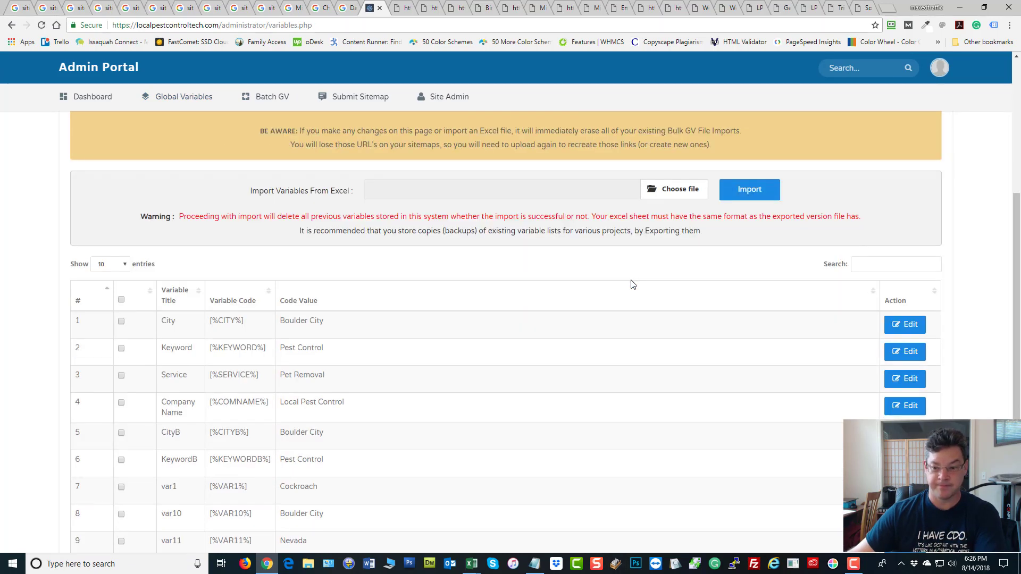
click(906, 326)
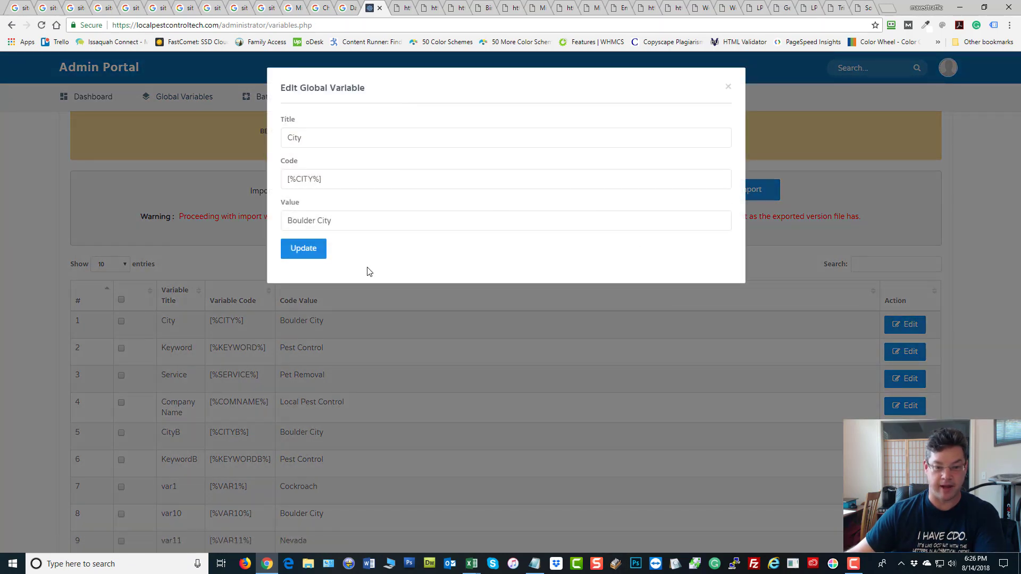
click(297, 260)
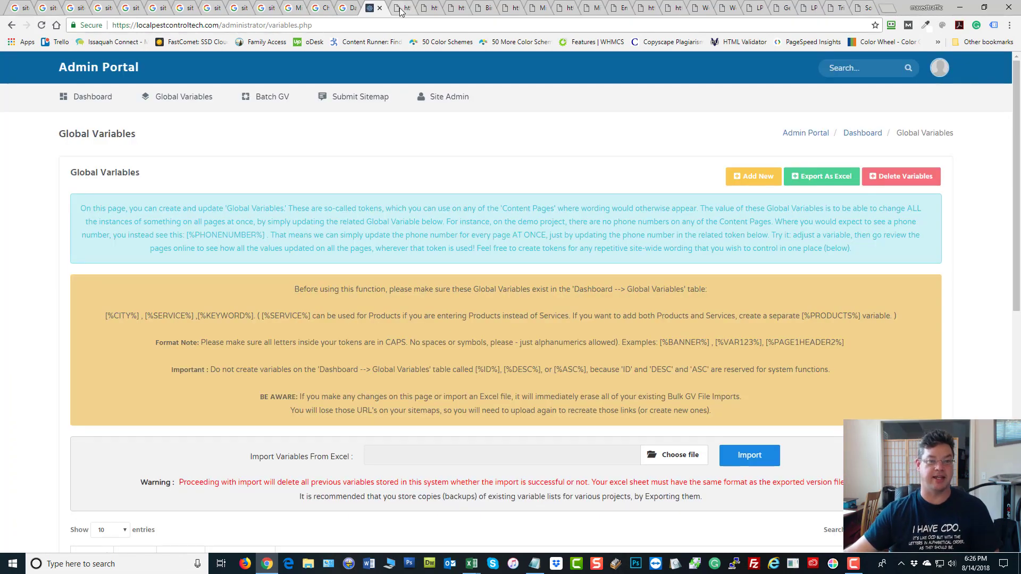
Step: Reload the sitemap to regenerate links, then return to the Global Variables table
click(400, 7)
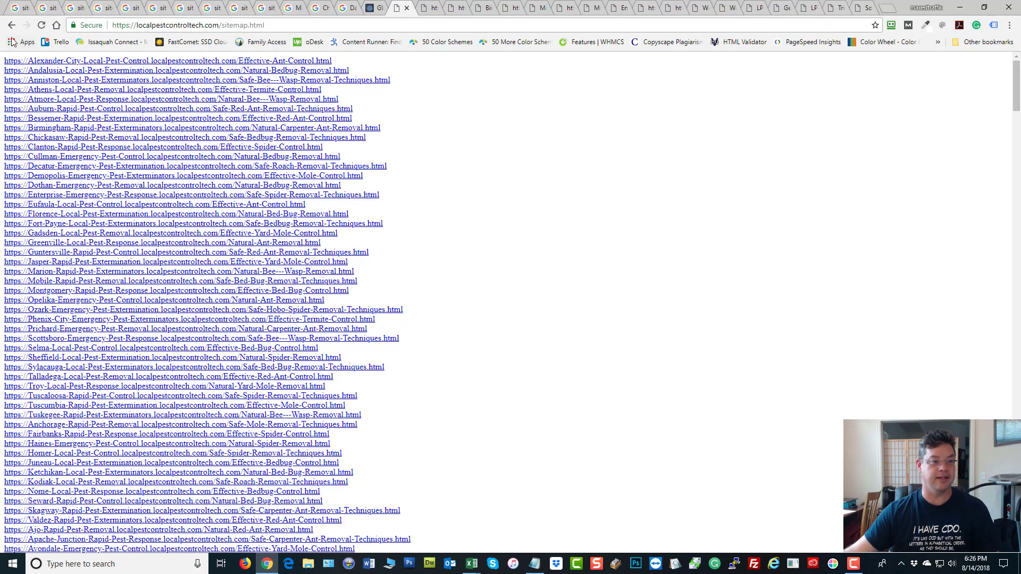
click(42, 26)
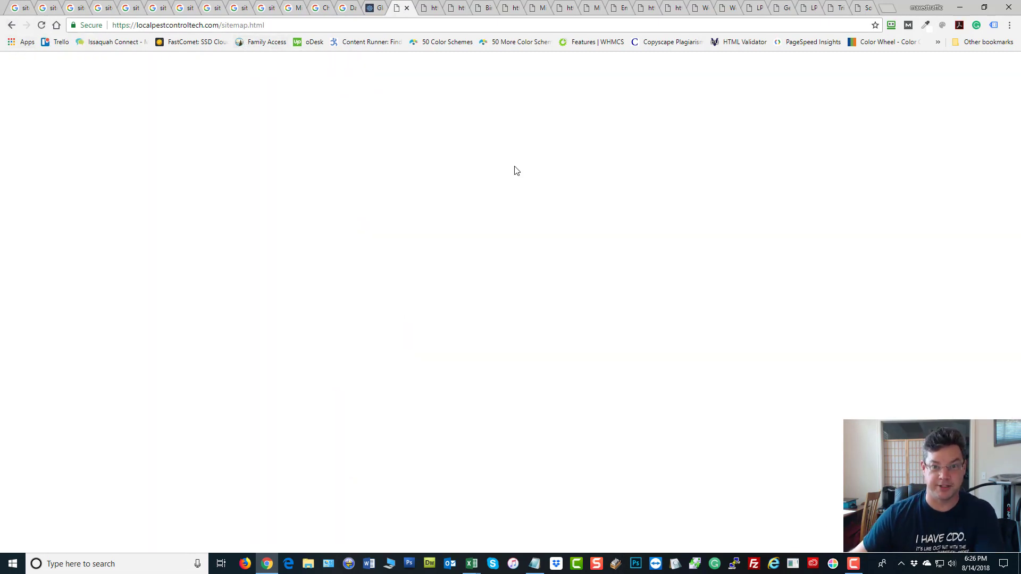
click(378, 10)
scroll(681, 285, down, 3)
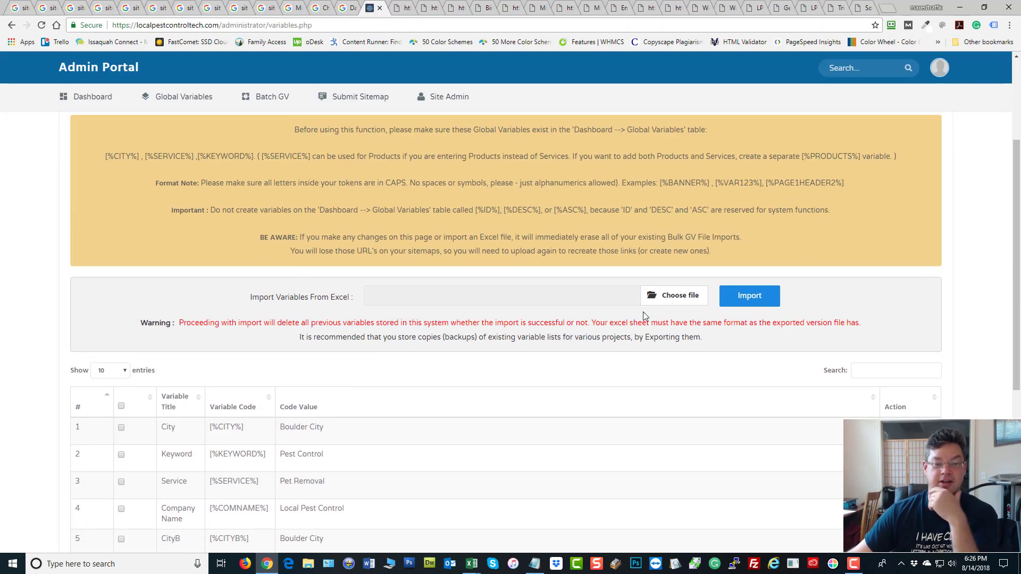
Step: Import the global variables from 1-Base-GV-before.xlsx
click(664, 296)
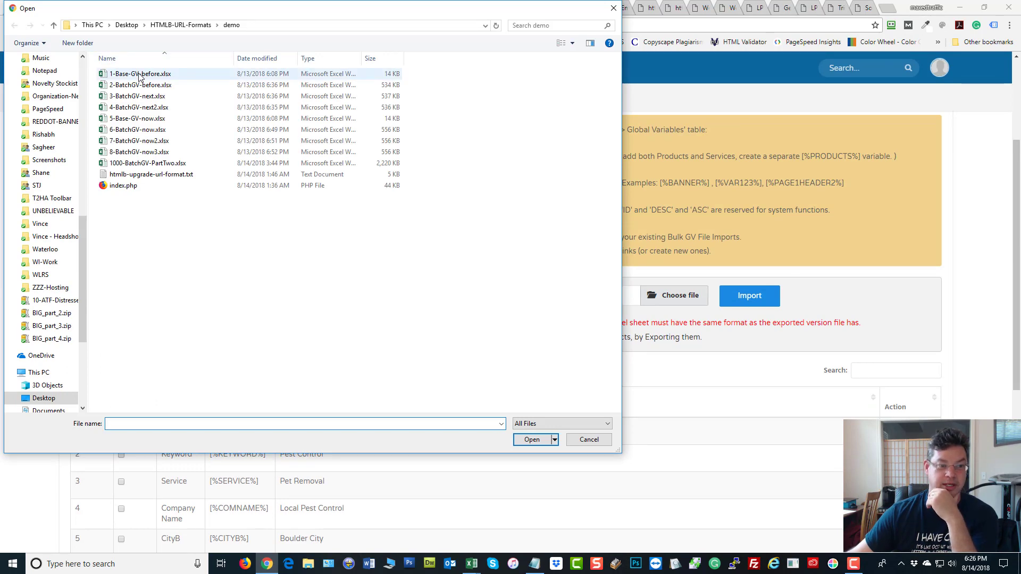
double_click(139, 75)
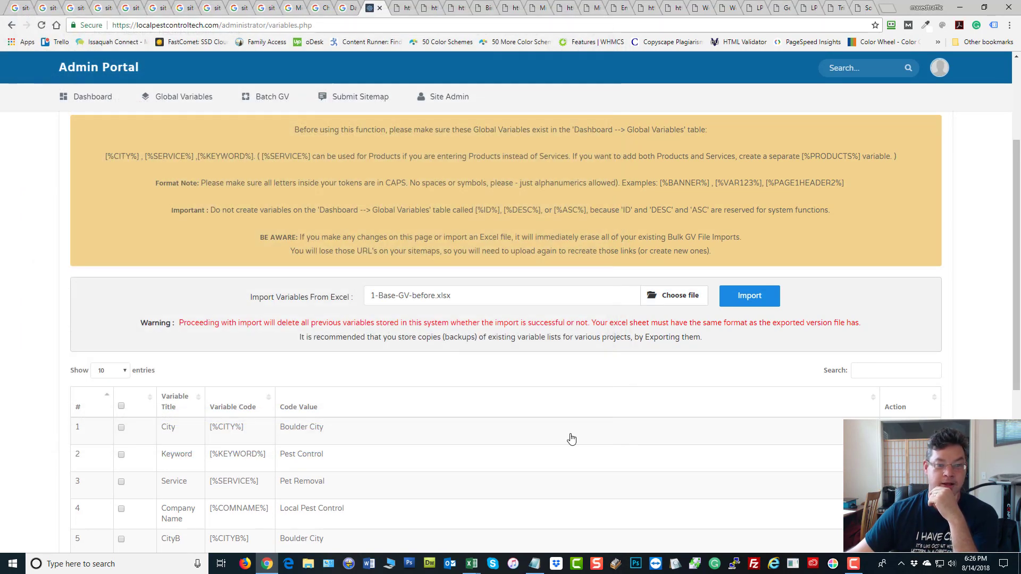
click(772, 296)
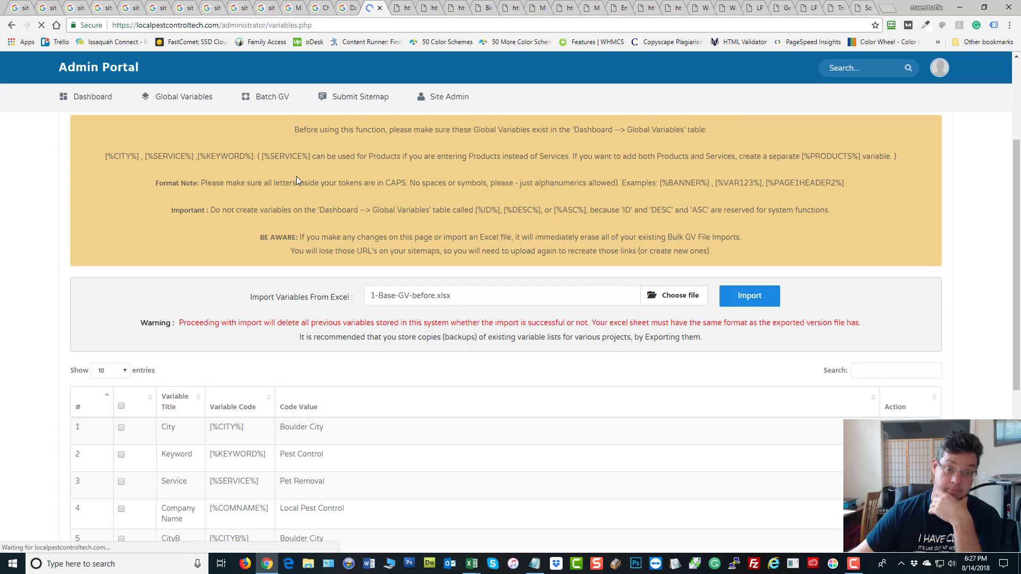
scroll(290, 198, down, 8)
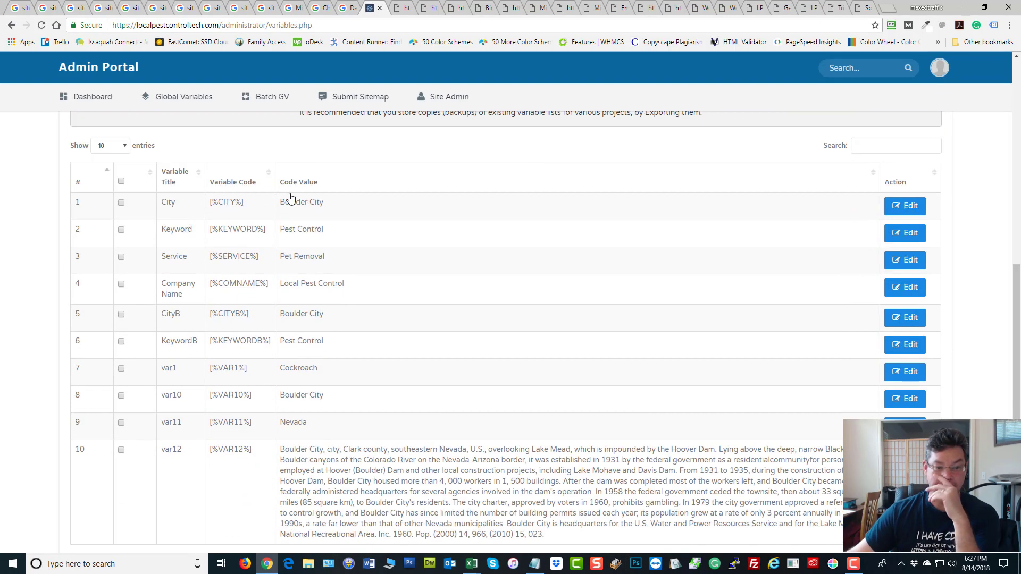
scroll(246, 240, down, 2)
scroll(325, 302, up, 3)
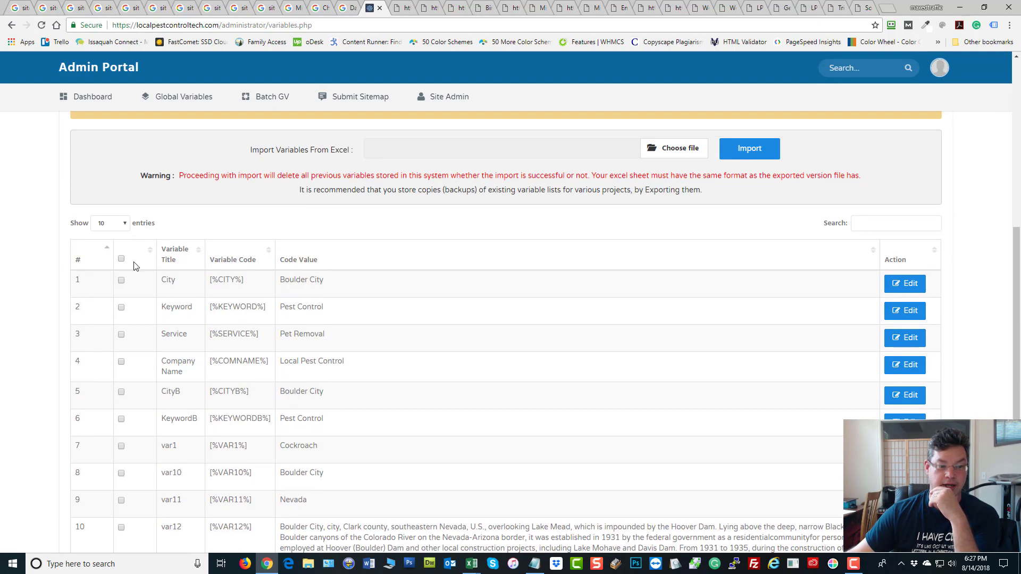
Step: Show 100 entries per page and review the imported var9000-series pest control phrases
click(105, 222)
click(101, 266)
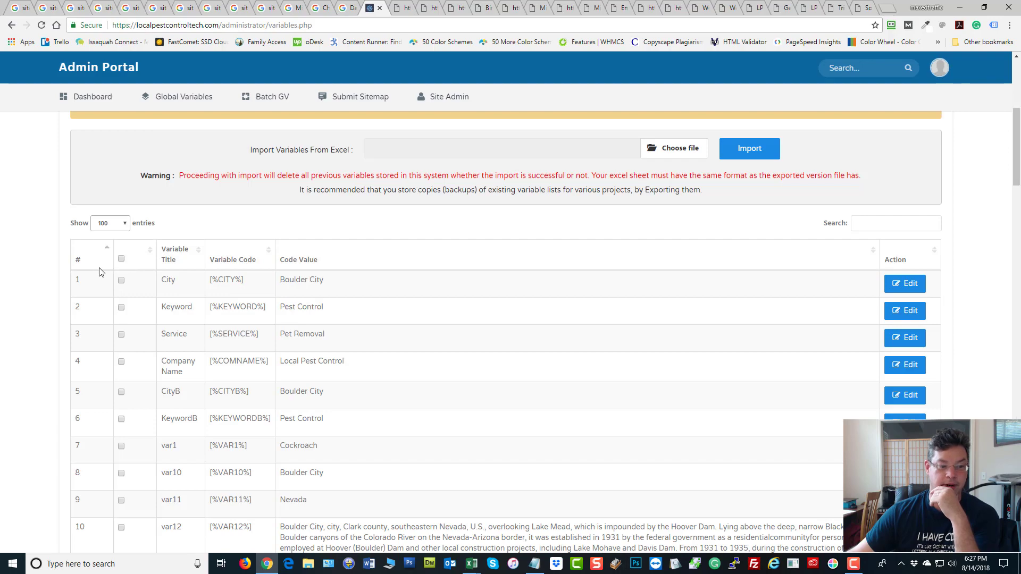
scroll(449, 378, down, 15)
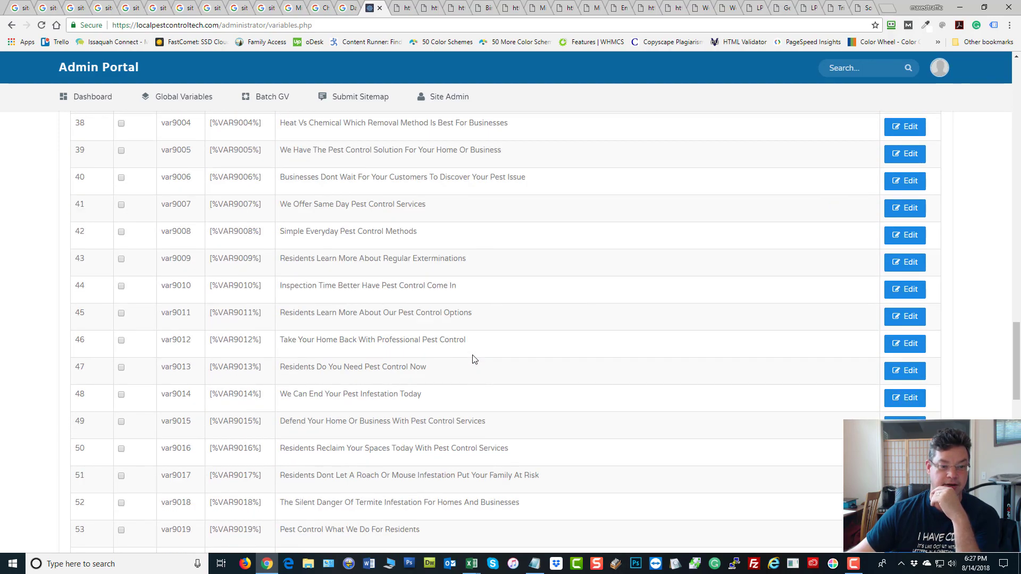
scroll(468, 367, up, 8)
scroll(468, 365, up, 15)
scroll(275, 405, down, 4)
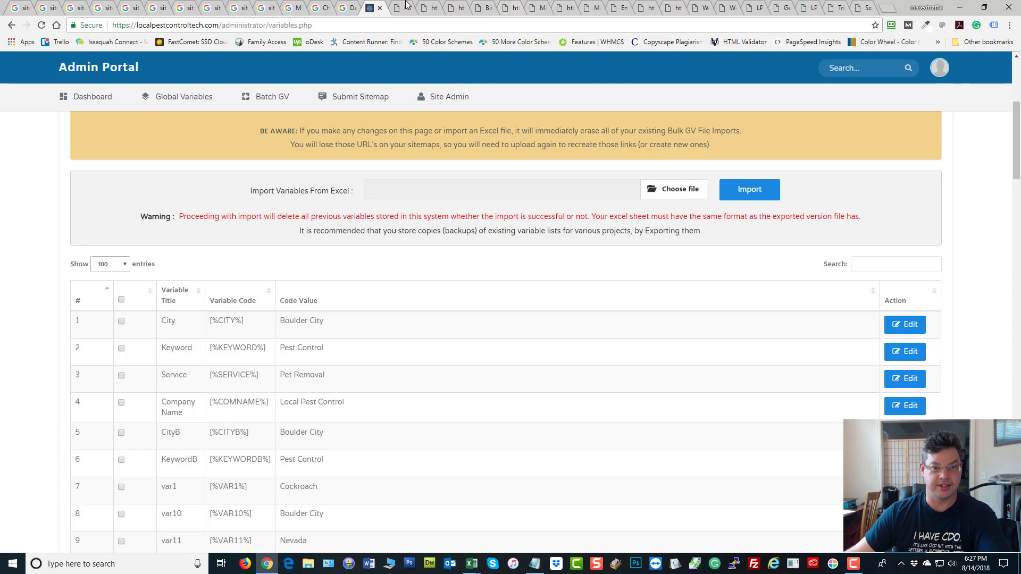
Step: Copy the site's base address and open the live pest control site beside the admin tab
click(272, 97)
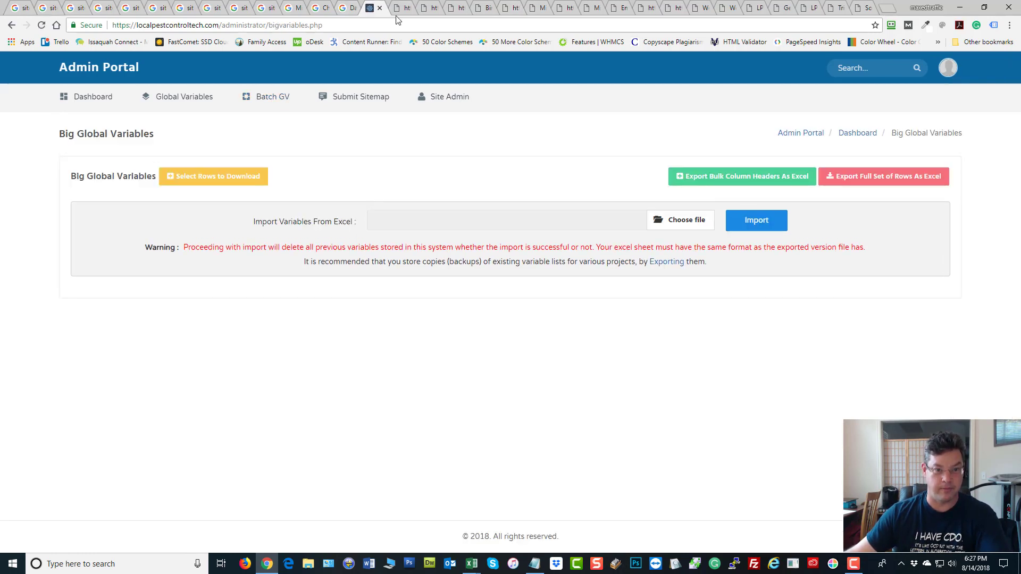
double_click(181, 27)
key(ctrl+c)
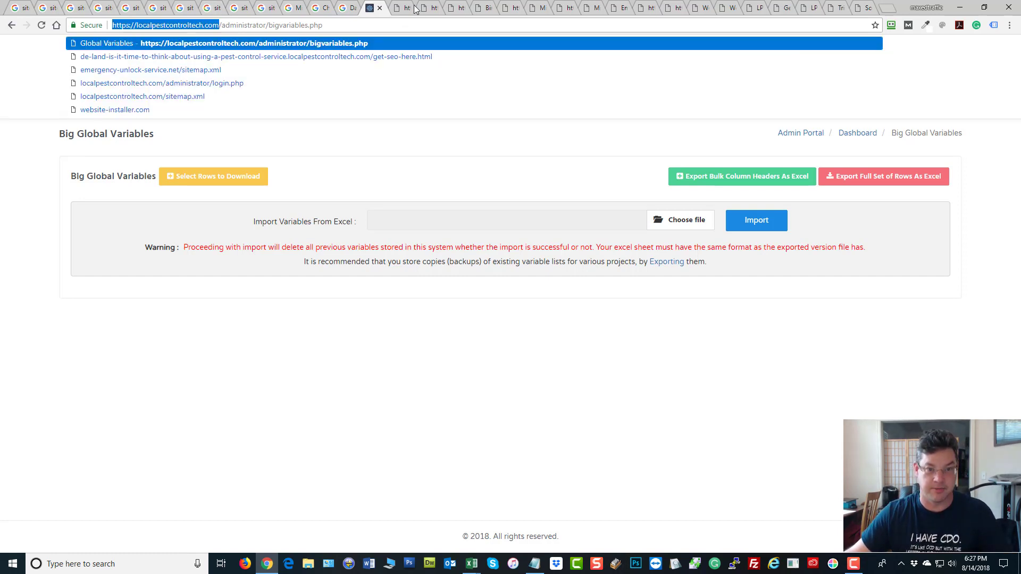
click(887, 9)
key(ctrl+v)
key(Return)
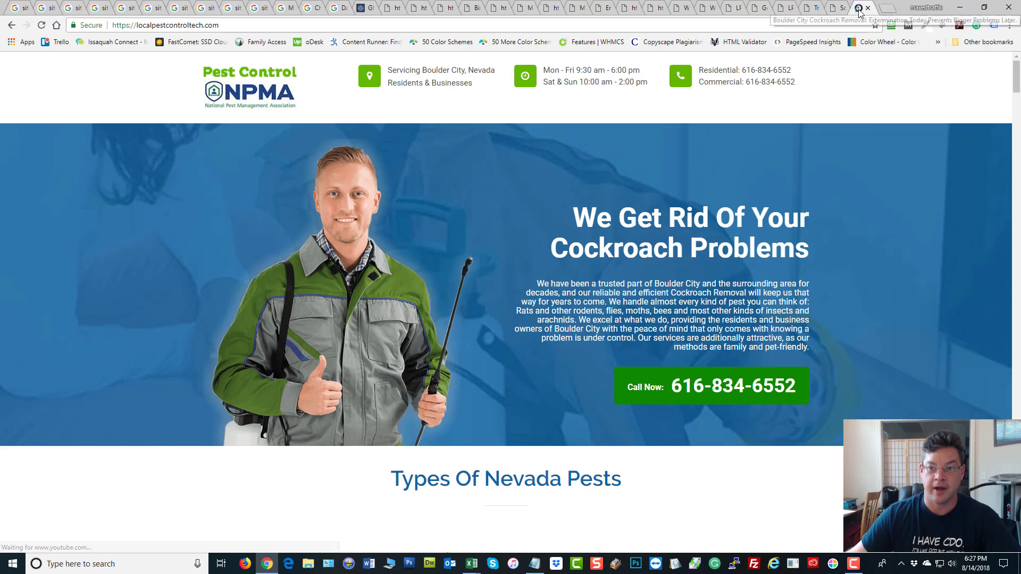
drag(849, 7, 392, 7)
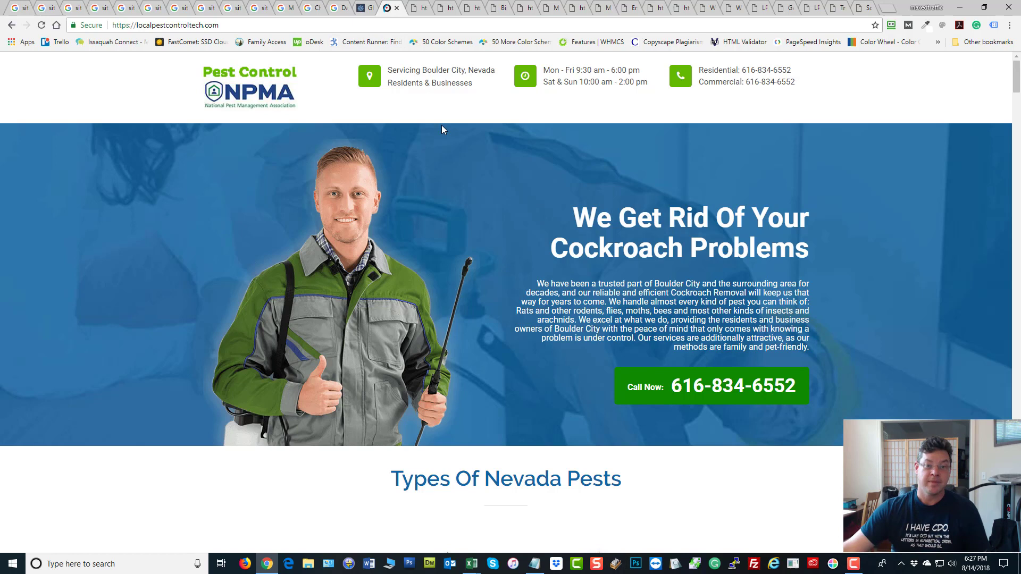
Step: Check the Boulder City, Nevada header and the Cockroach Problems hero heading
drag(422, 66, 485, 70)
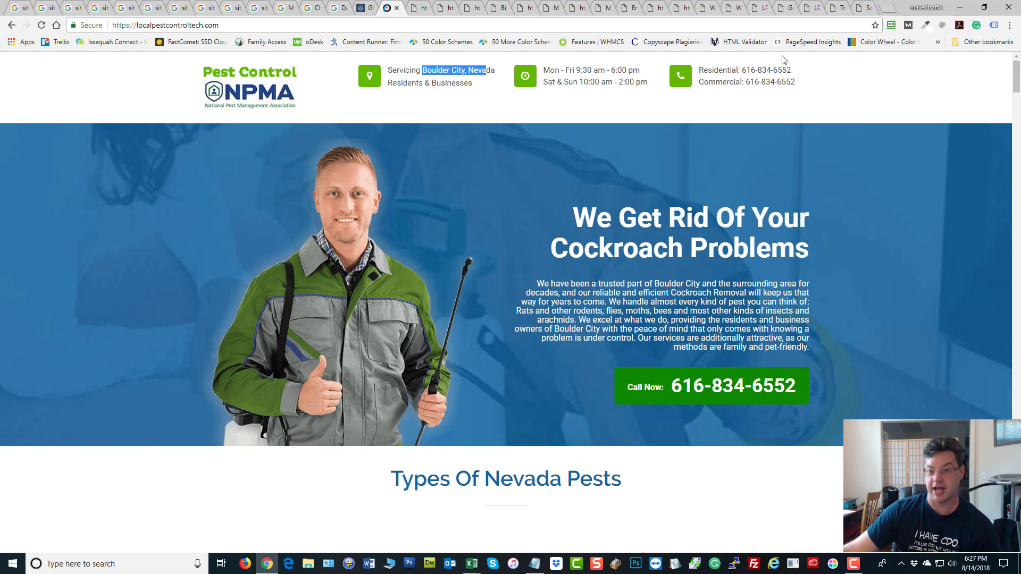
drag(823, 253, 636, 211)
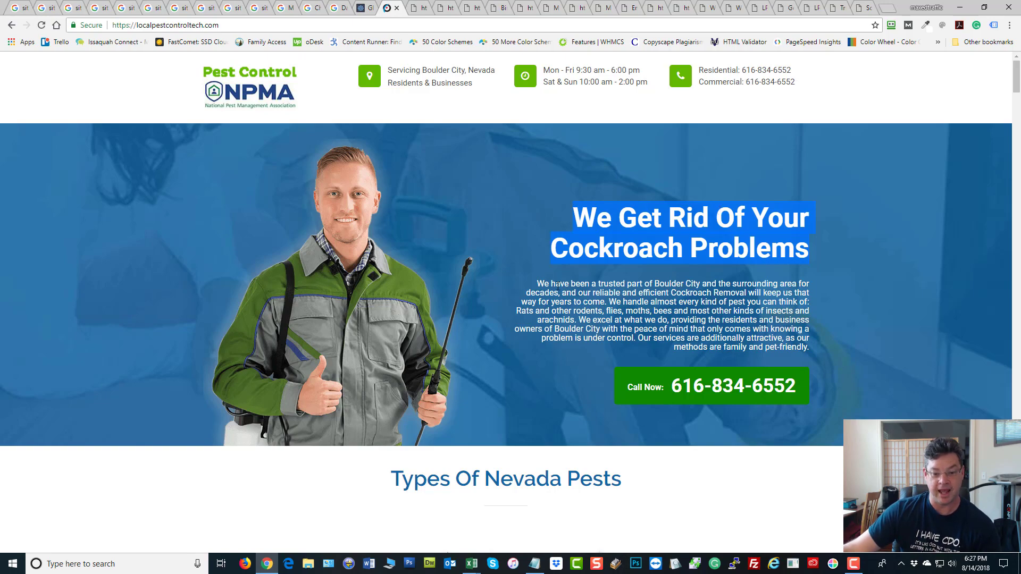
scroll(557, 285, down, 6)
scroll(525, 192, up, 6)
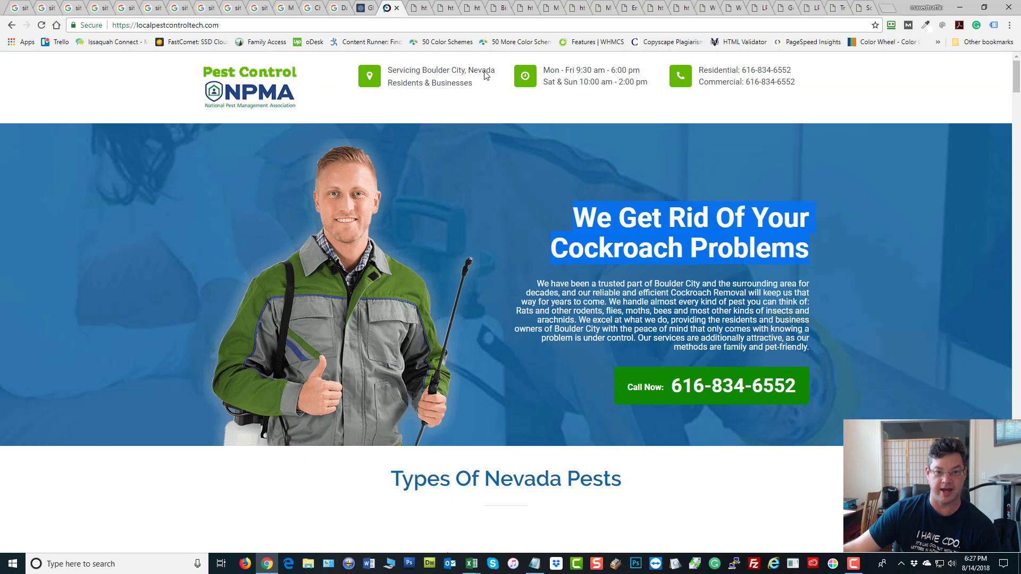
drag(486, 70, 472, 71)
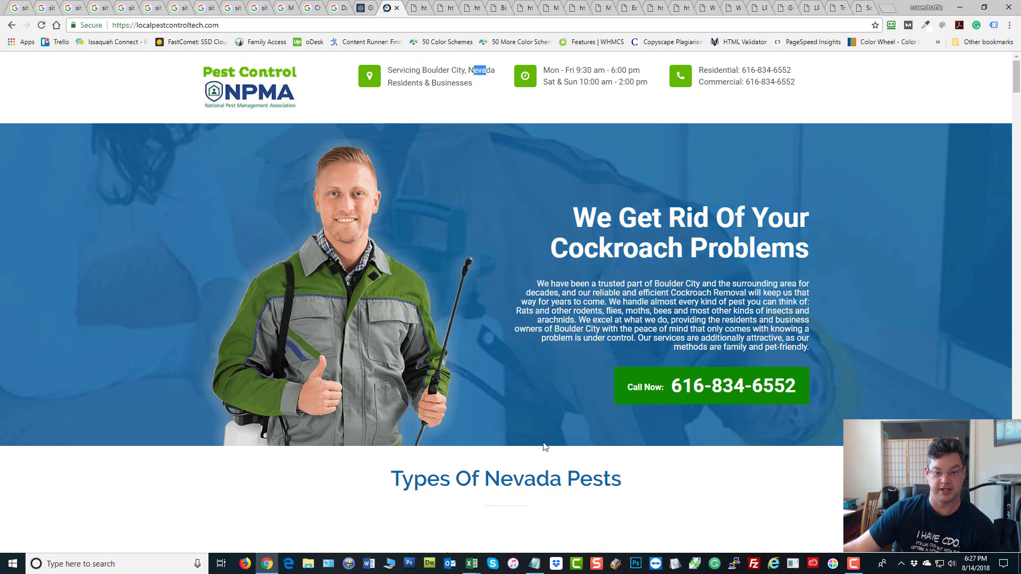
drag(529, 481, 485, 481)
Step: Expand the 'Can I spray' and hire-a-professional FAQ answers, then return to the hero
scroll(598, 278, down, 13)
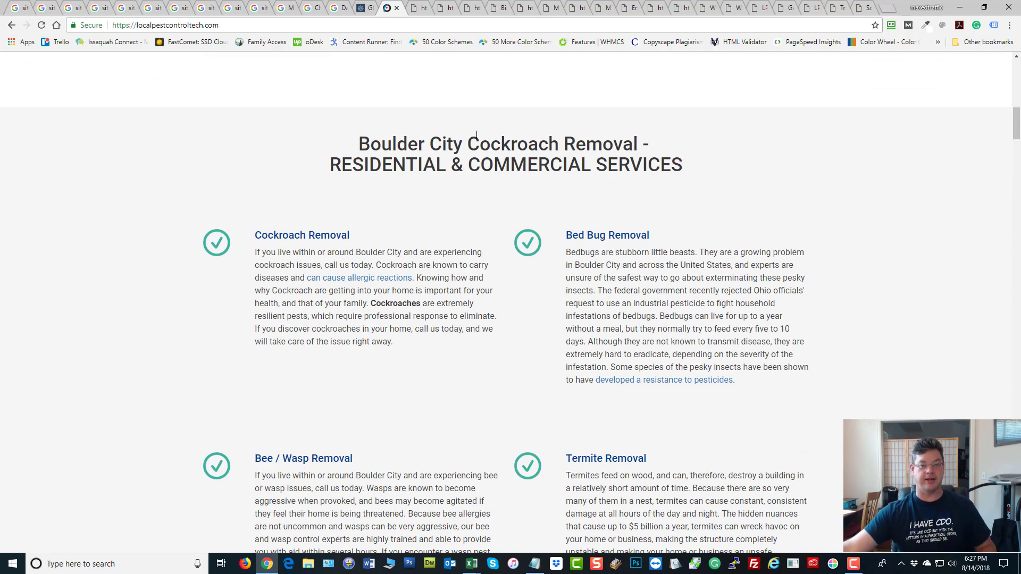
scroll(636, 254, down, 15)
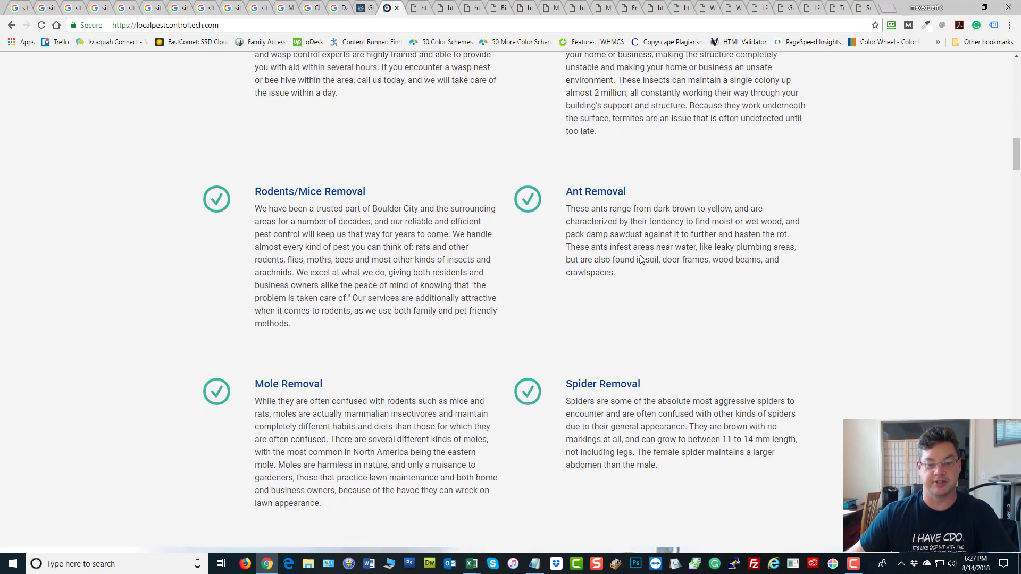
scroll(641, 259, down, 7)
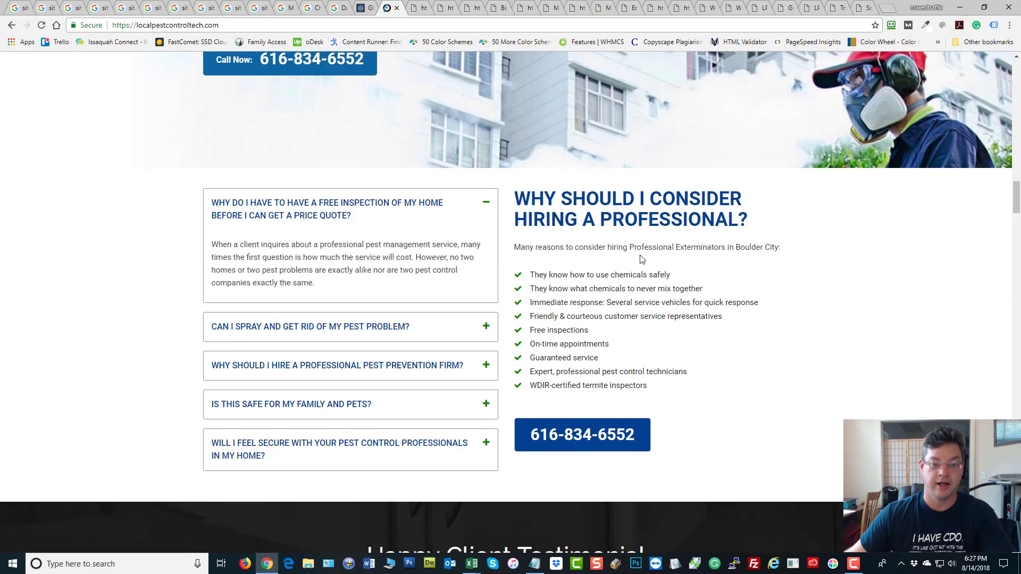
click(447, 329)
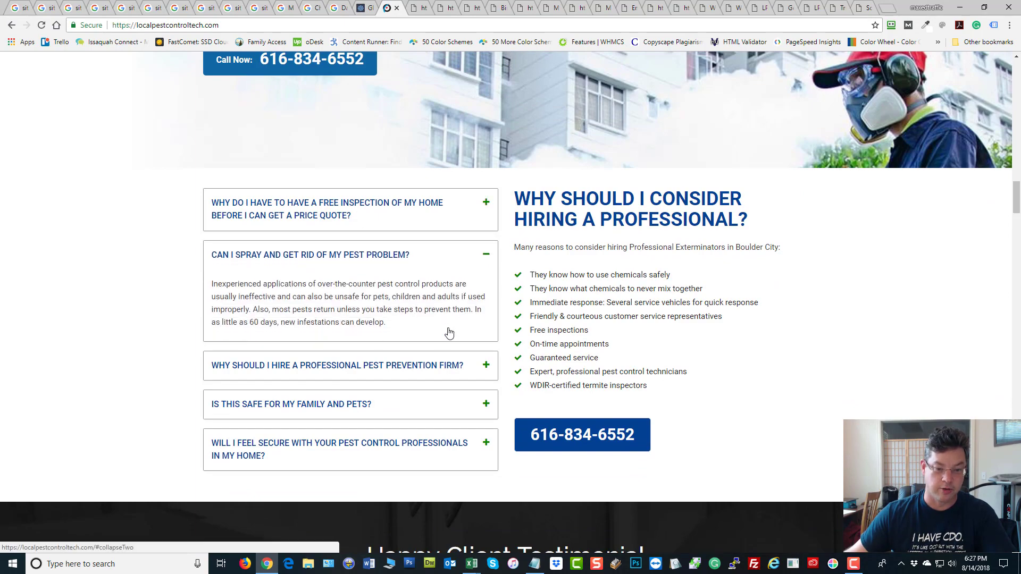
click(424, 365)
scroll(798, 301, up, 15)
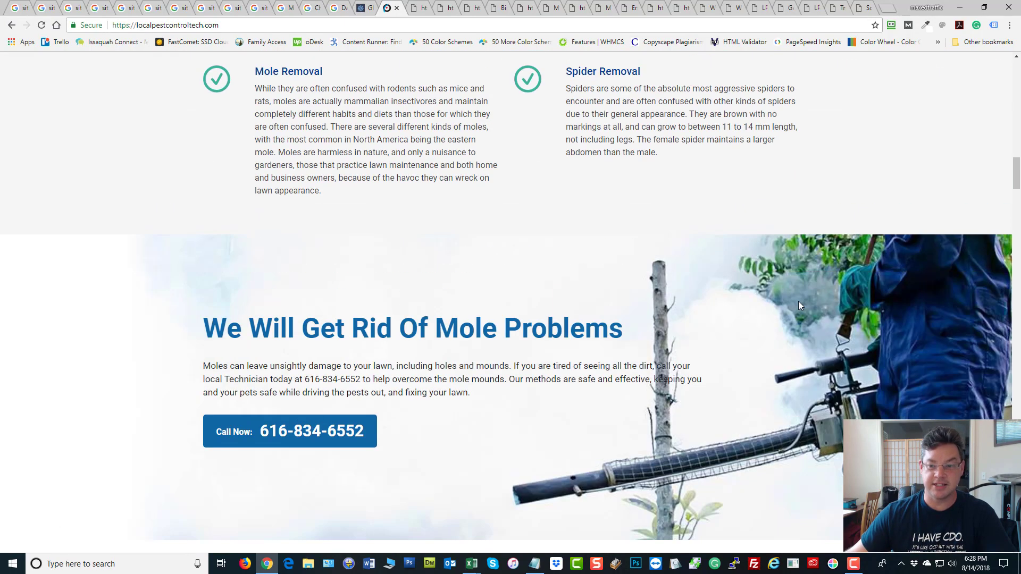
scroll(799, 301, up, 20)
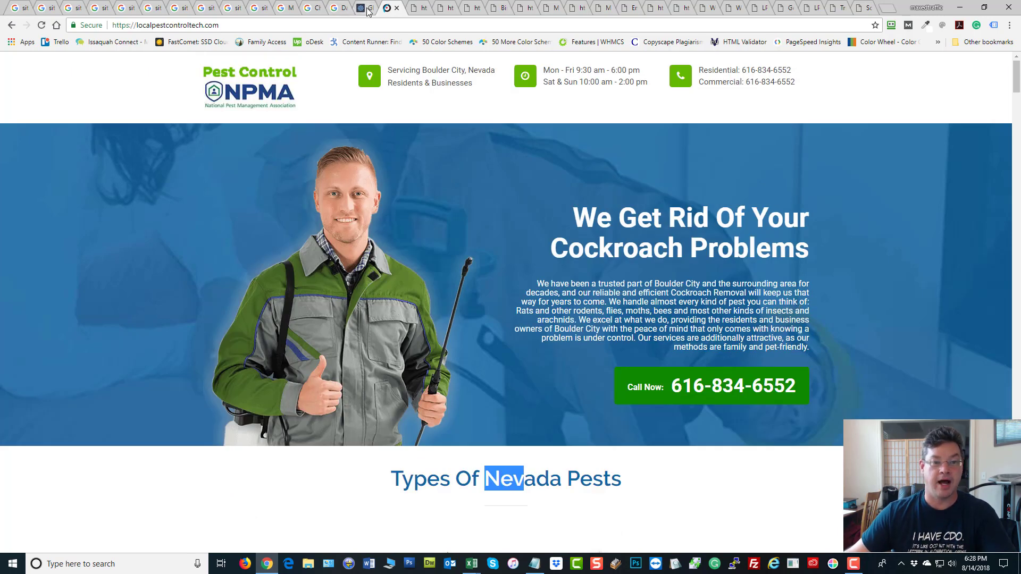
scroll(441, 259, down, 5)
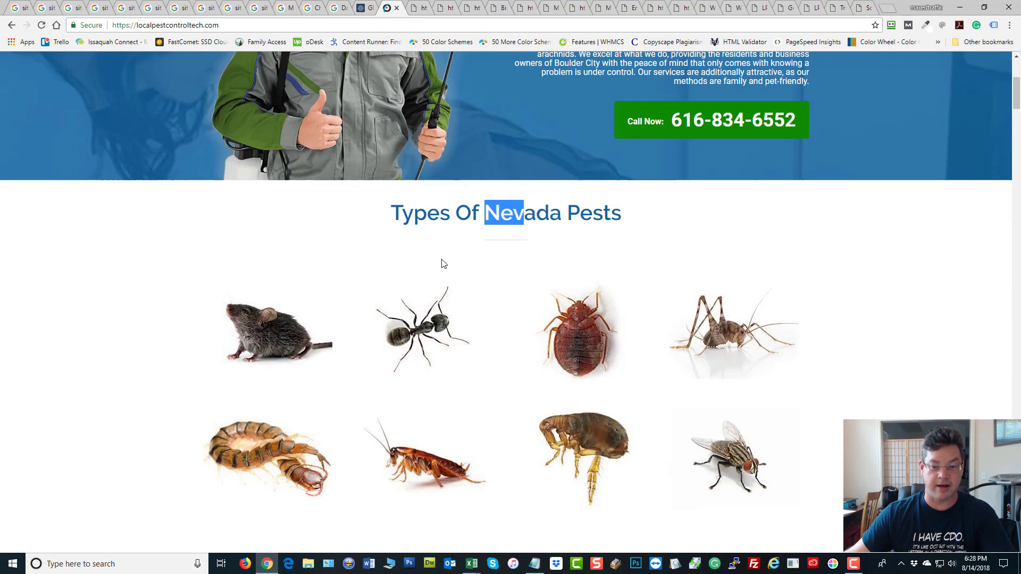
scroll(442, 279, up, 5)
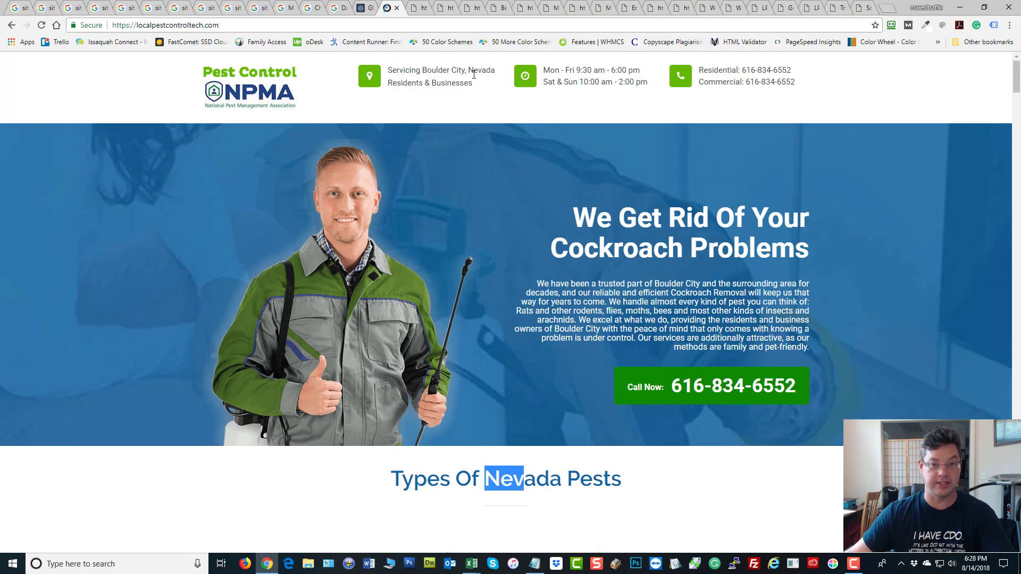
Step: Reload the sitemap tab and return to the Big Global Variables page
click(365, 7)
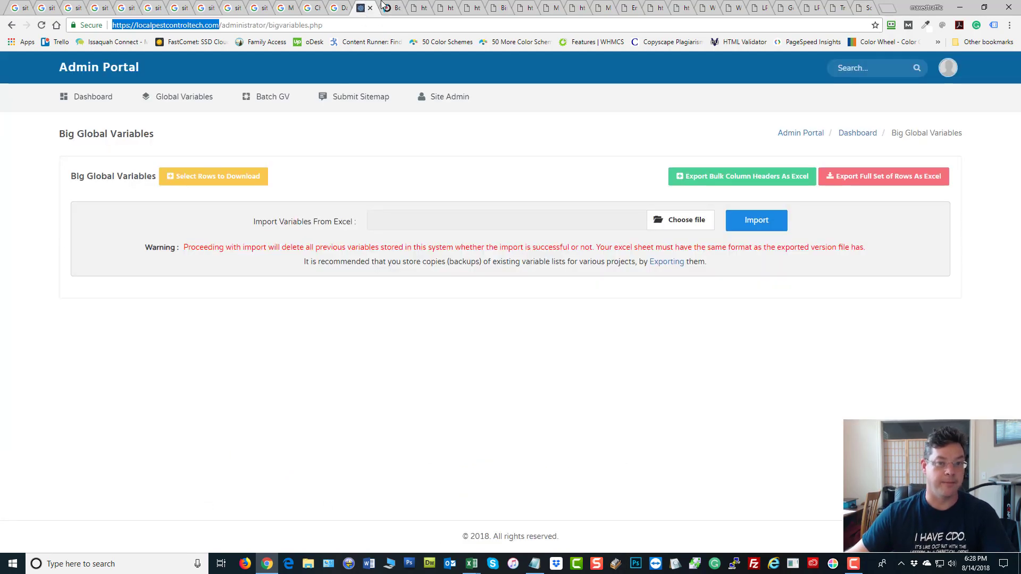
click(420, 8)
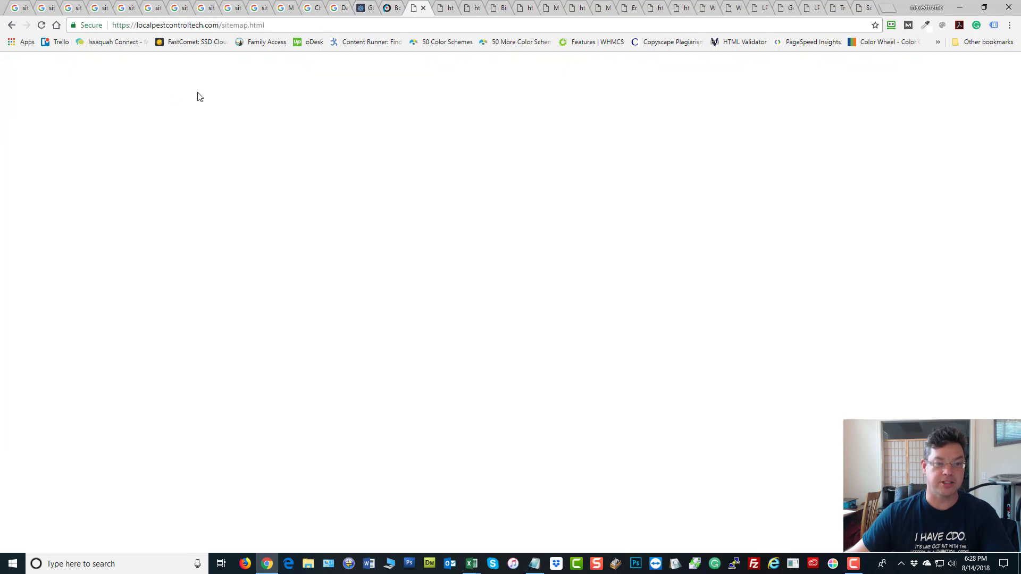
click(41, 25)
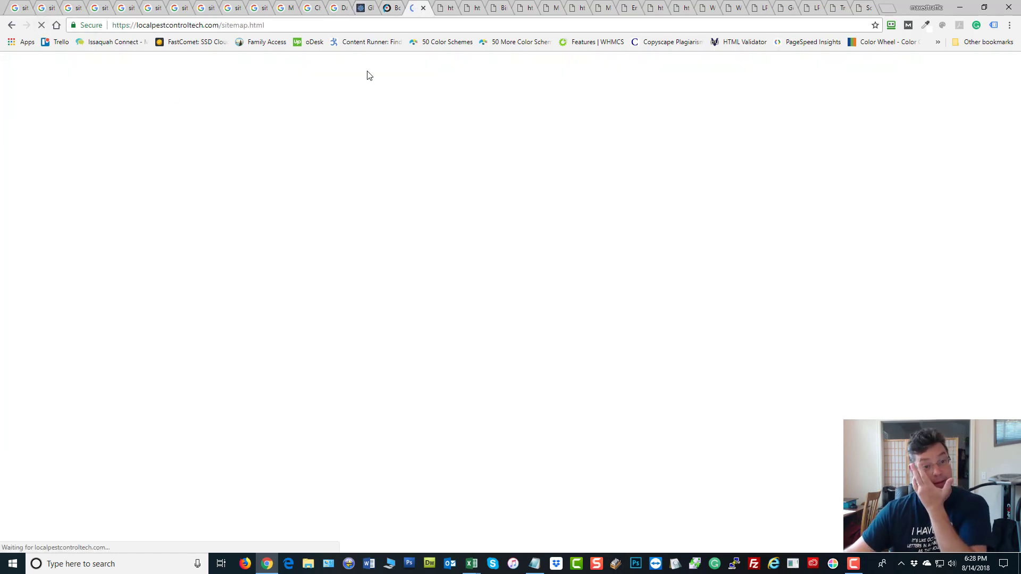
click(366, 9)
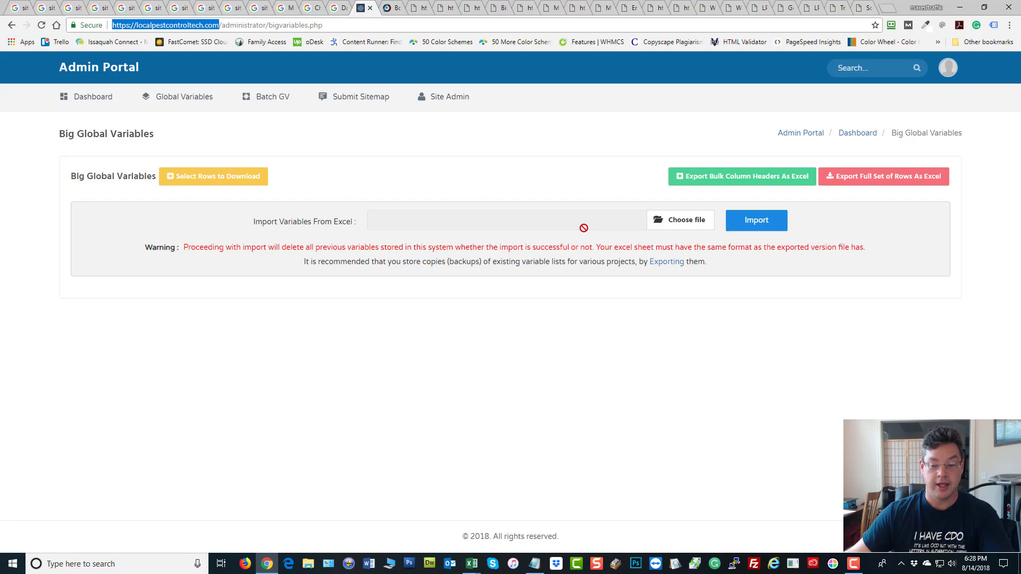
Step: Import 2-BatchGV-before.xlsx as big global variables and go back to the live site
click(744, 219)
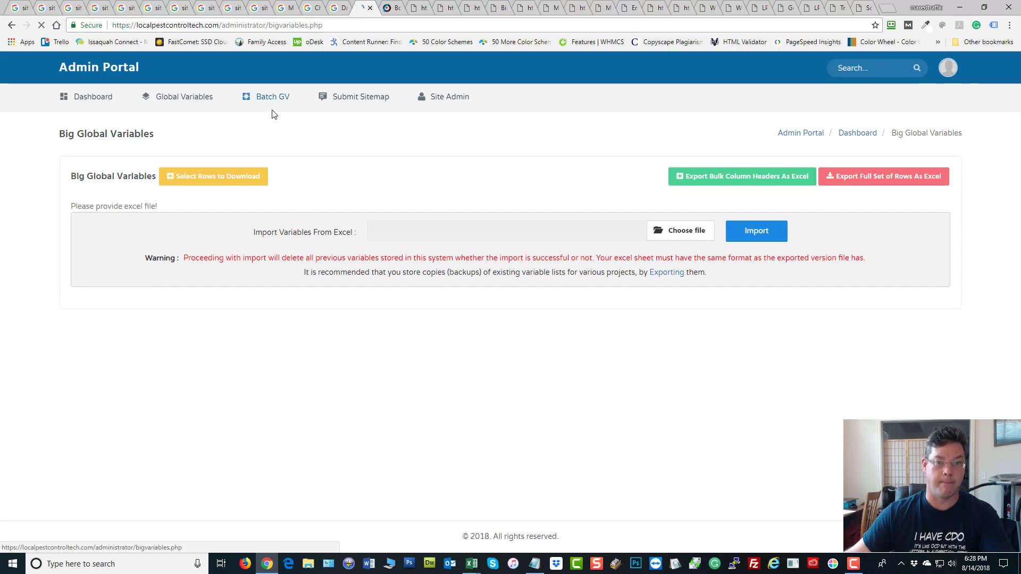
click(681, 230)
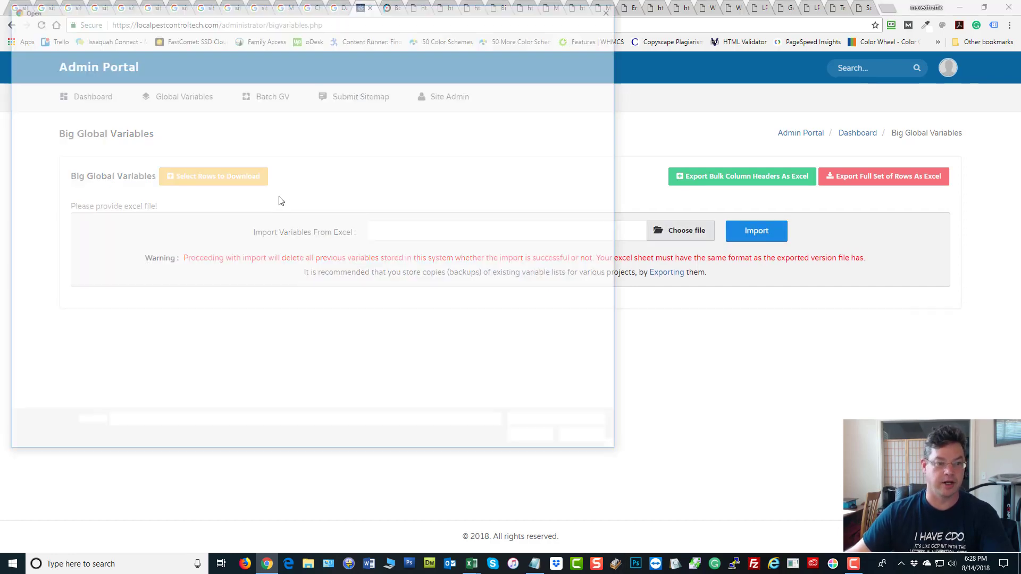
click(129, 86)
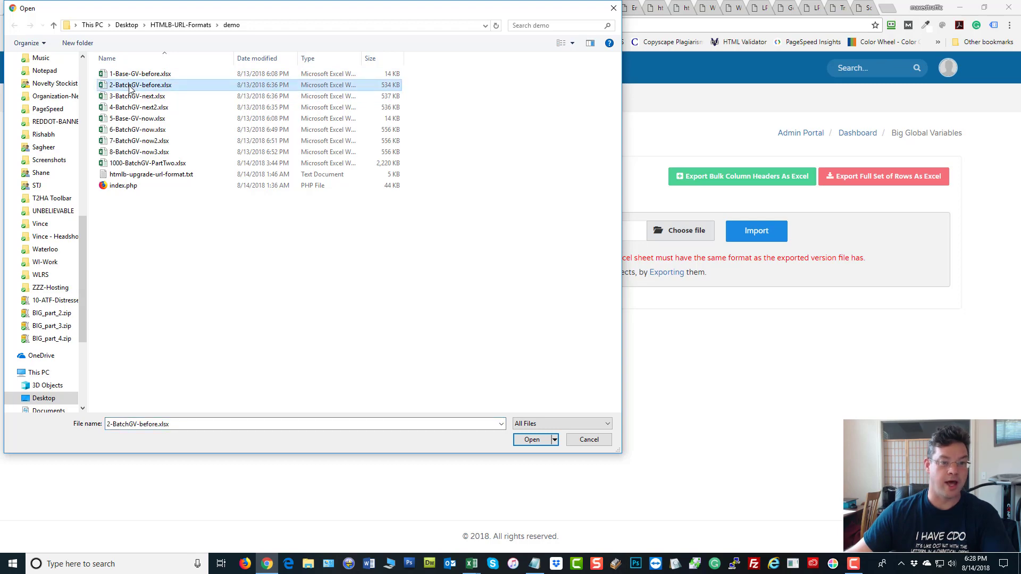
click(529, 439)
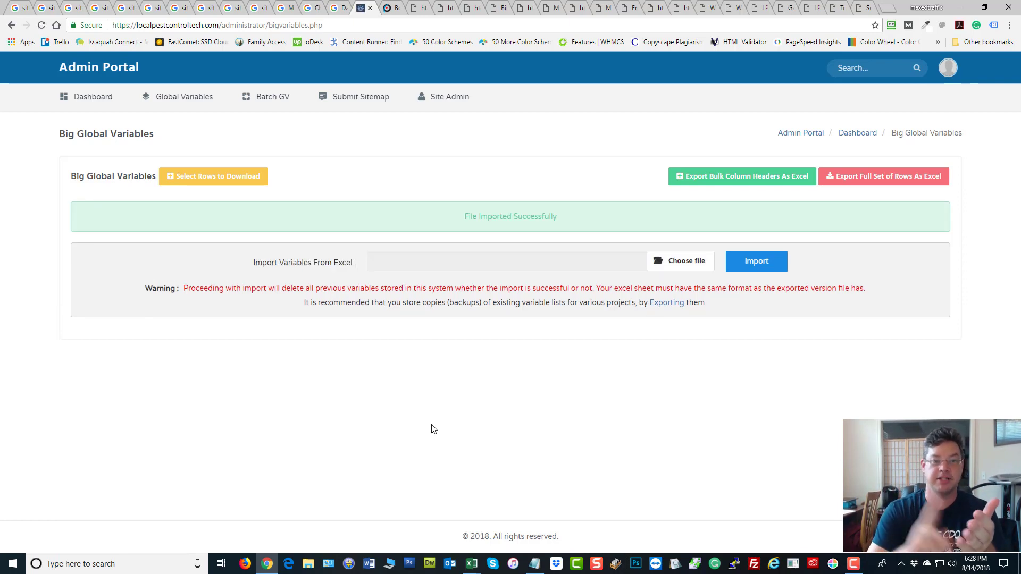
click(392, 8)
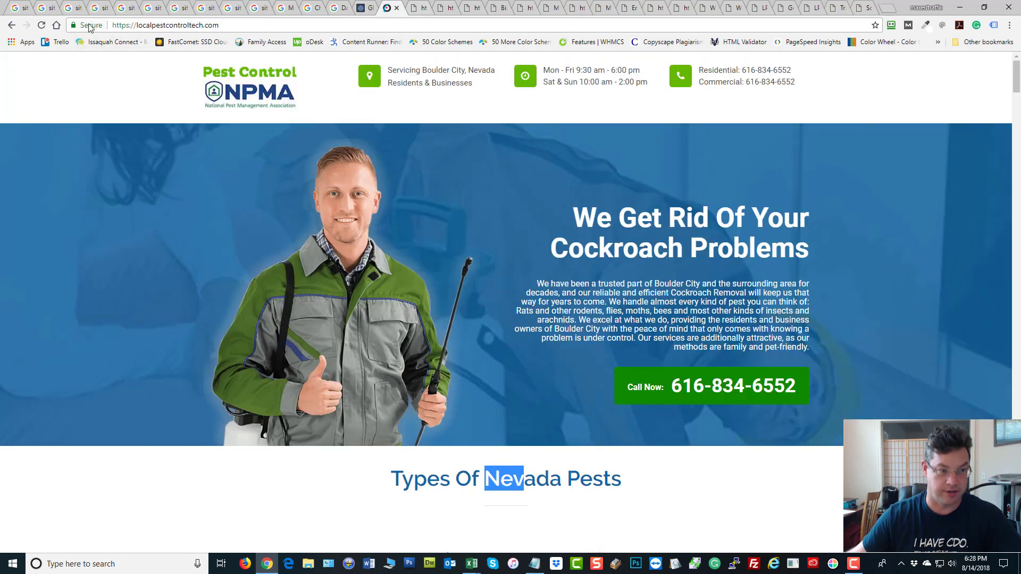
Step: Reload the home page and sitemap tabs to pick up the imported batch data
key(F5)
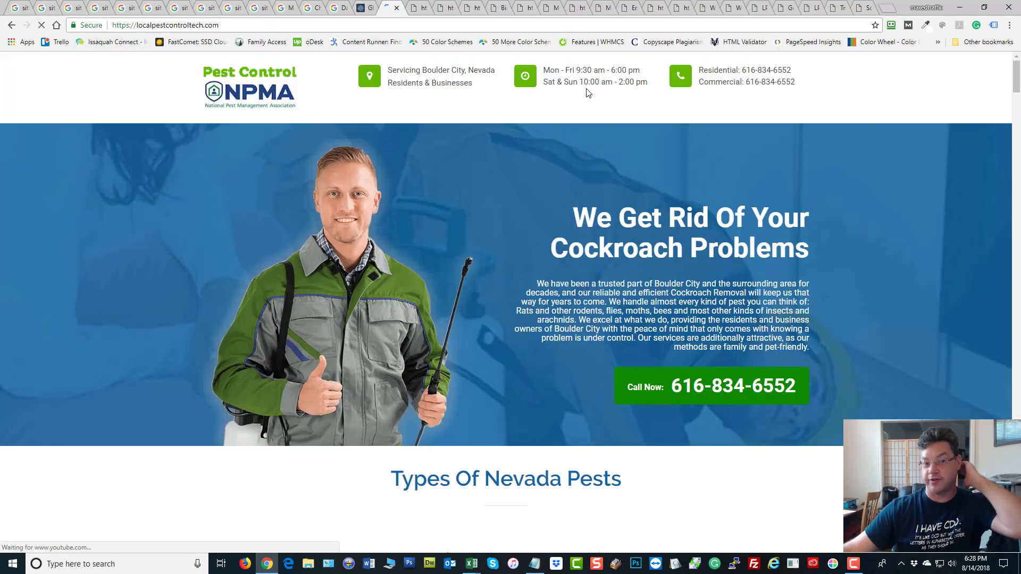
click(419, 7)
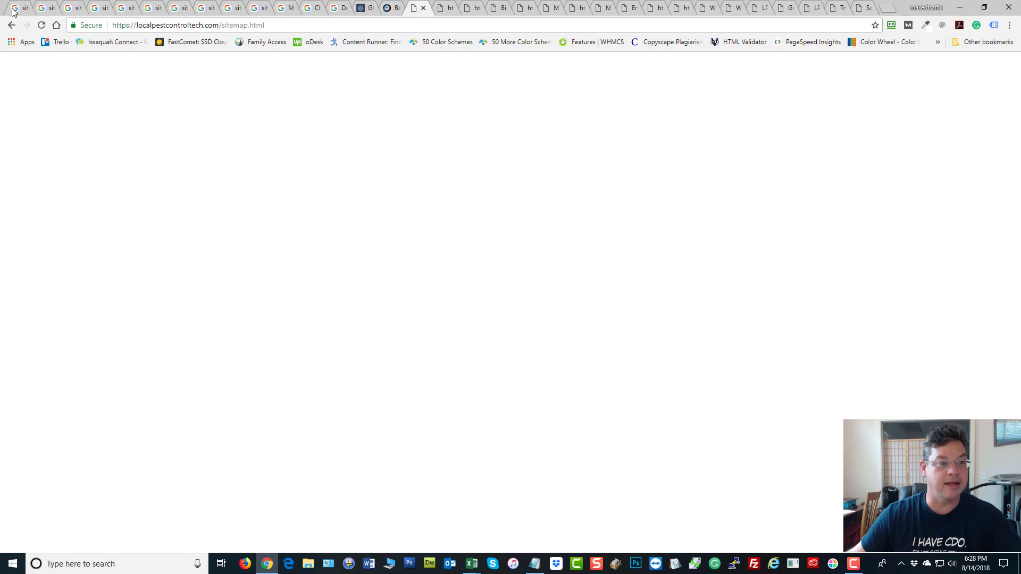
click(41, 26)
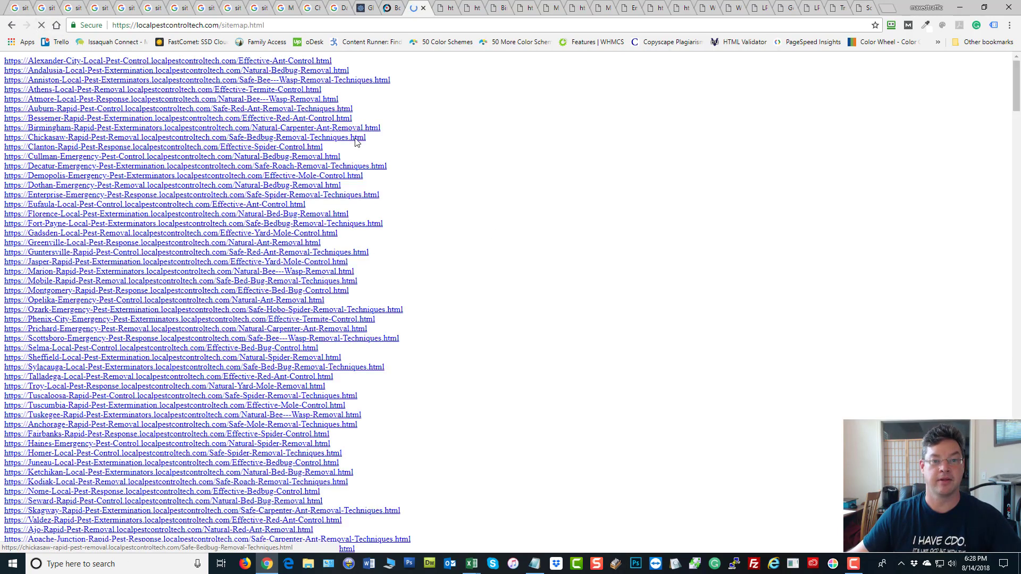
click(392, 7)
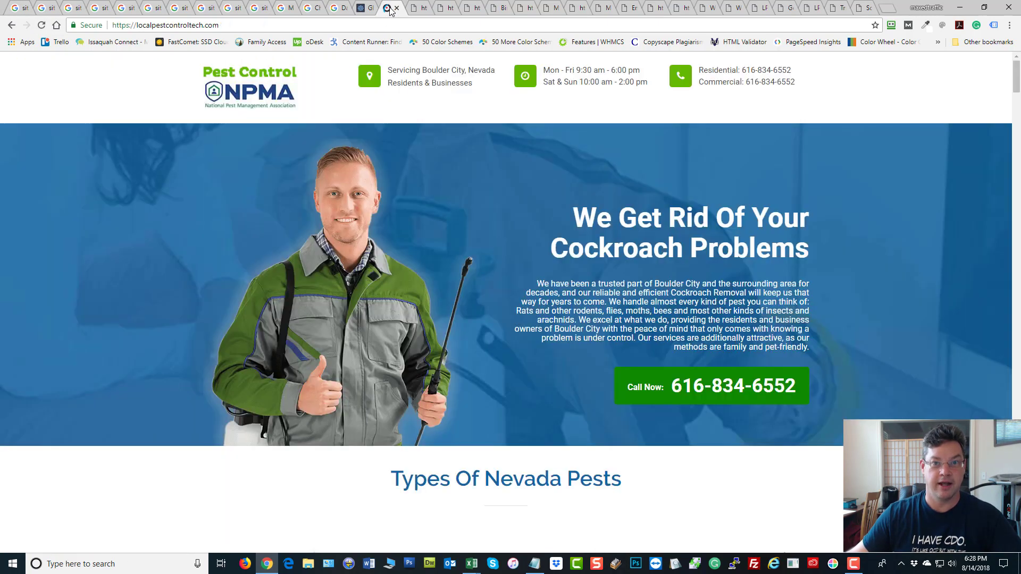
scroll(434, 282, down, 6)
scroll(526, 285, up, 5)
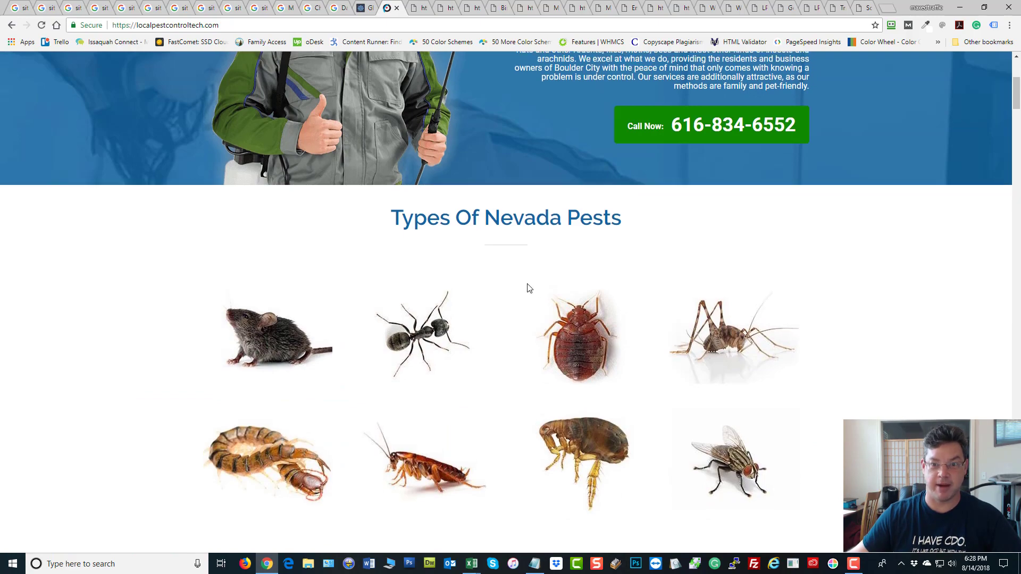
Step: Review the new sitemap links and open the Alexander-City page in a new tab
click(420, 8)
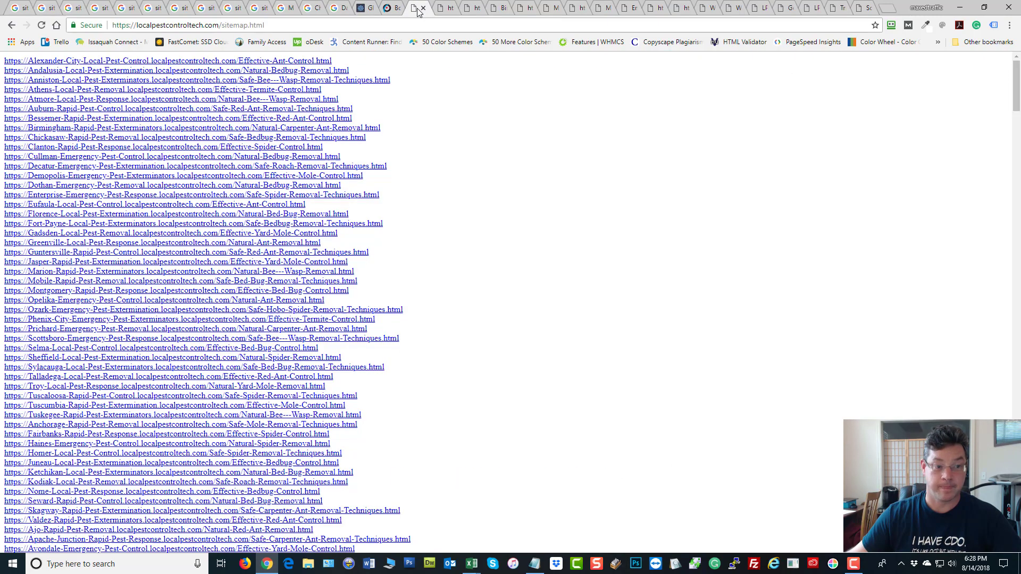
scroll(99, 121, down, 6)
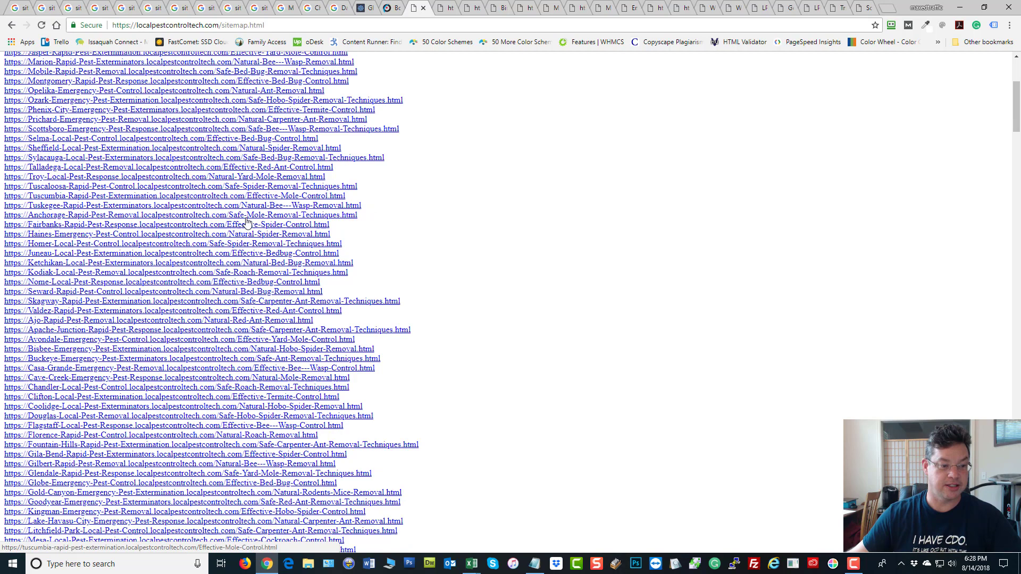
scroll(98, 121, up, 6)
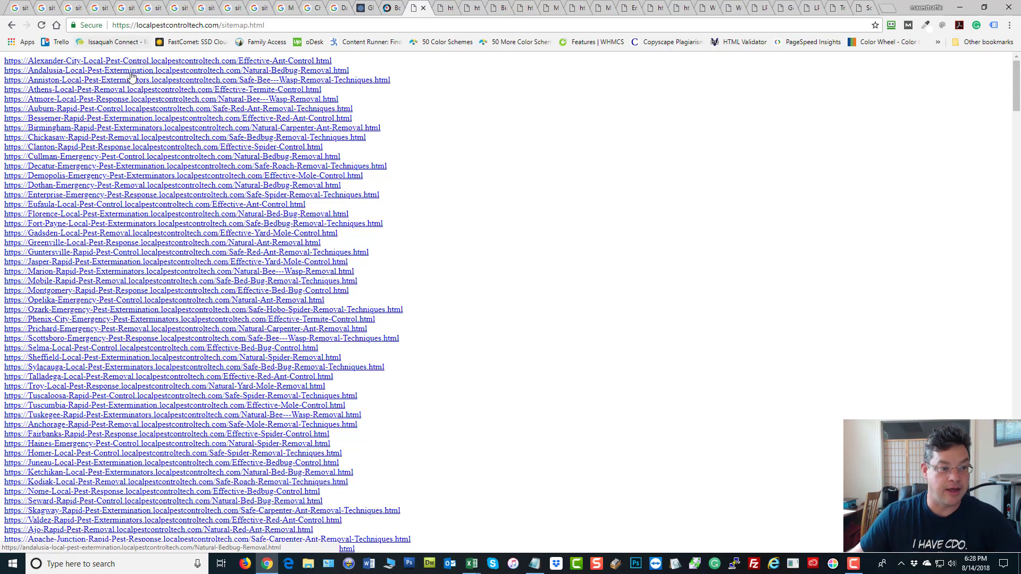
right_click(142, 61)
click(189, 68)
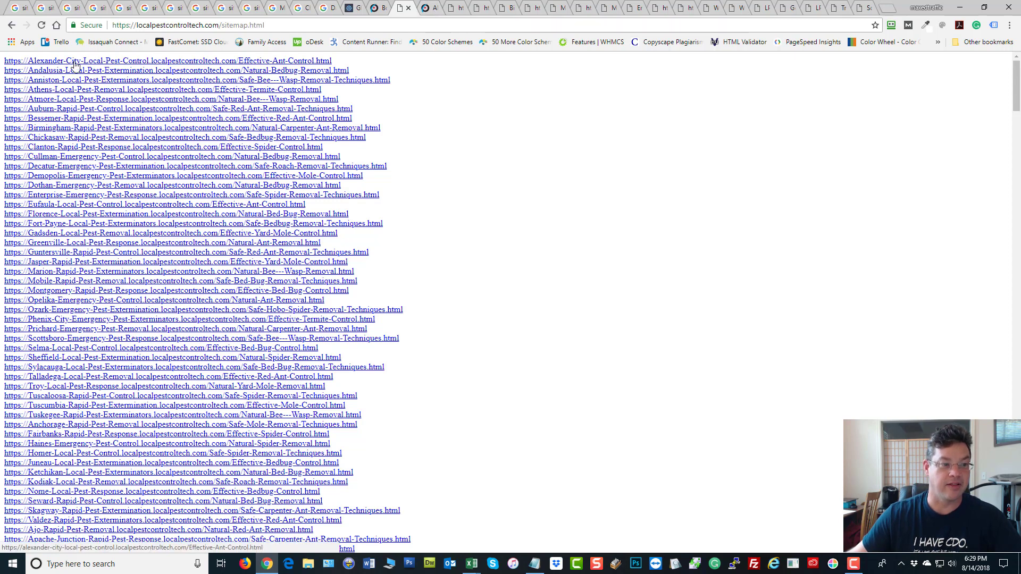
Step: Review the Alexander City page from Types Of Alabama Pests down to Ant Extermination services
click(429, 8)
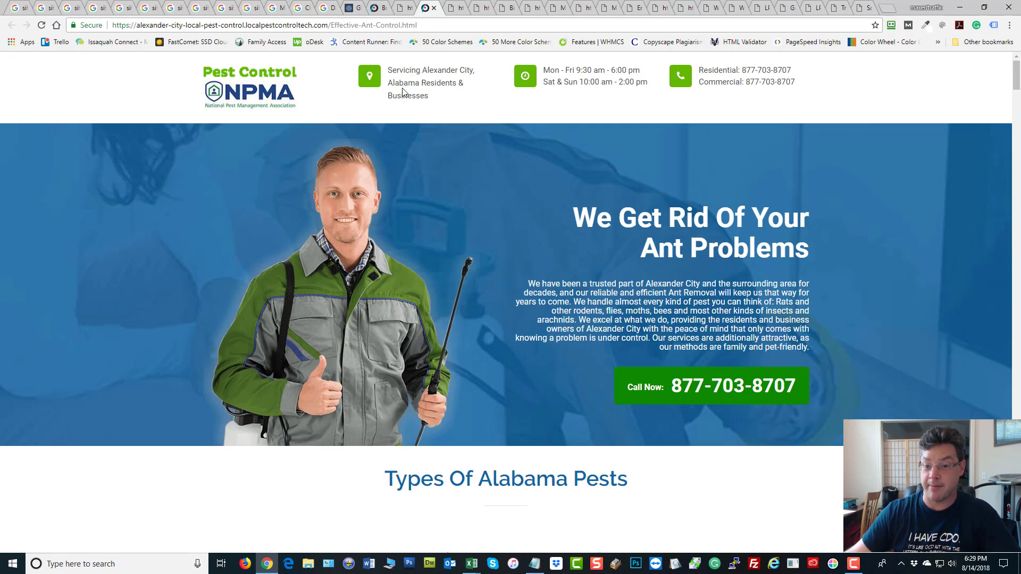
scroll(545, 364, down, 2)
drag(536, 374, 510, 373)
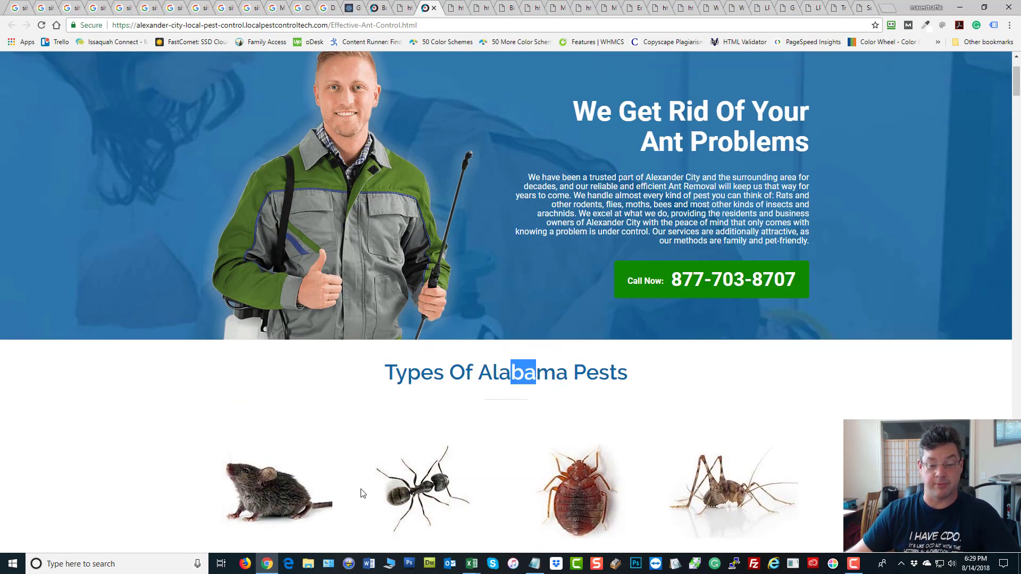
scroll(509, 359, up, 2)
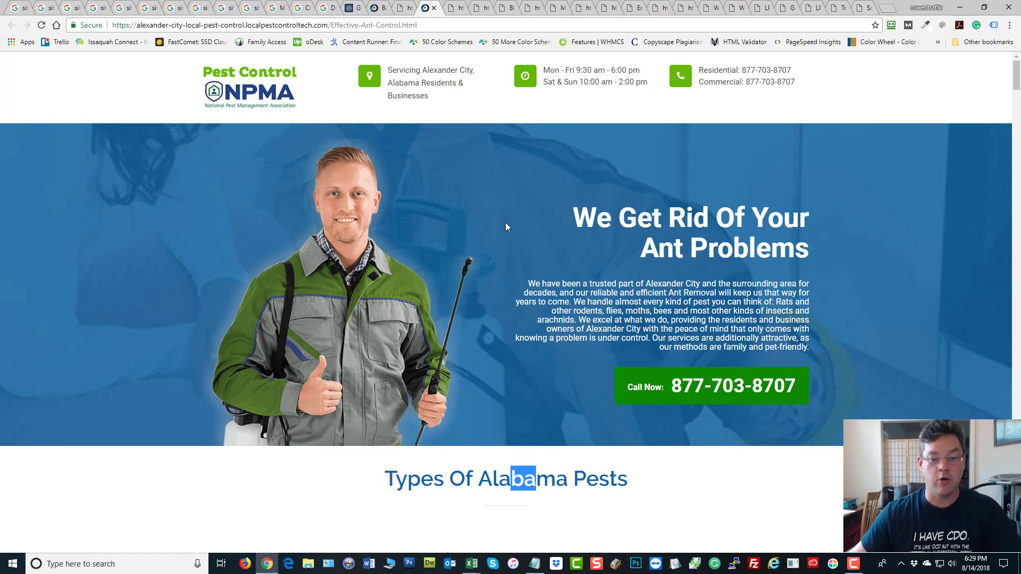
click(88, 69)
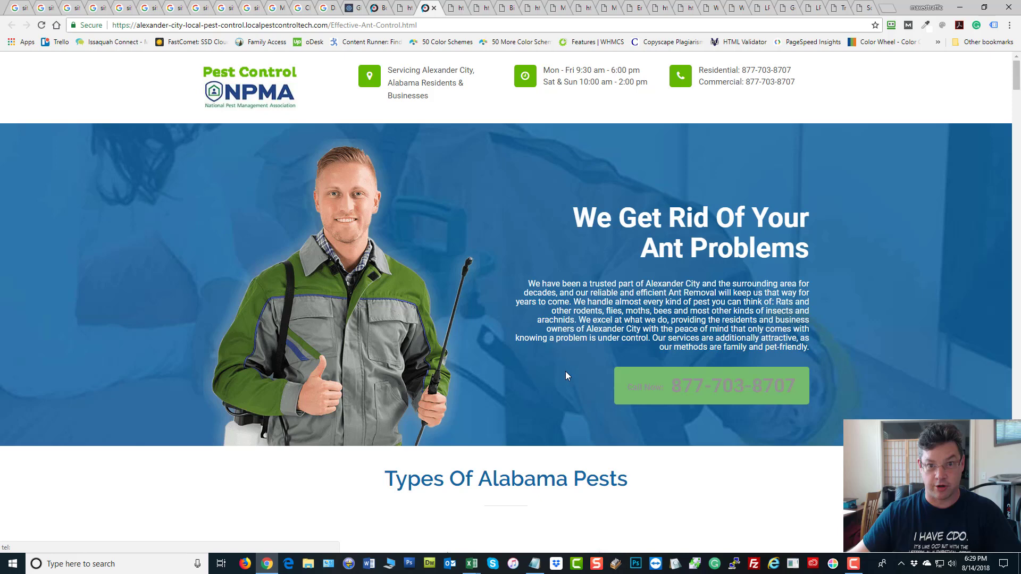
scroll(533, 298, down, 6)
scroll(534, 296, down, 7)
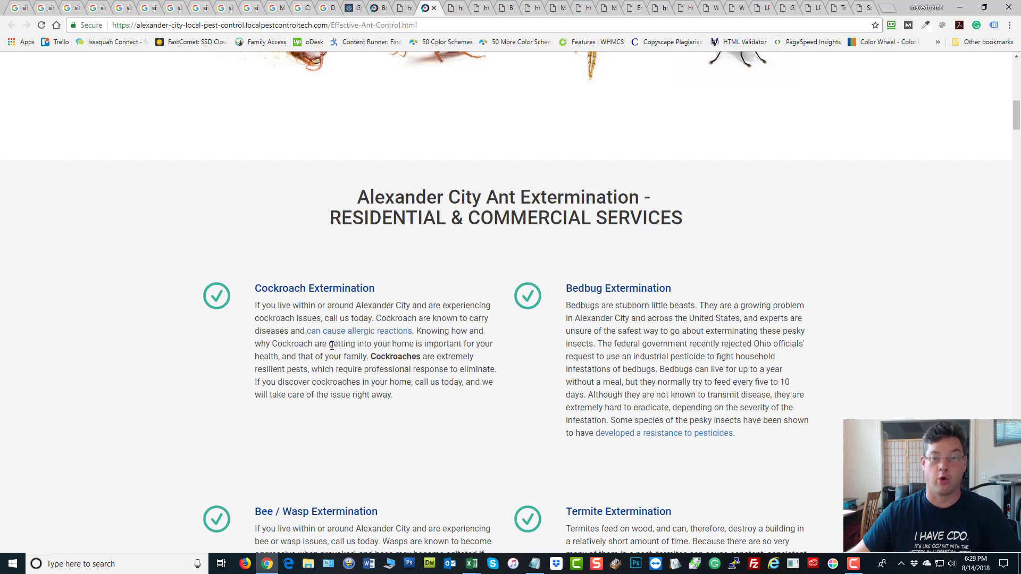
Step: Follow the allergic reactions link, close the cockroach article tab, and scroll the Alexander City ant page
click(358, 333)
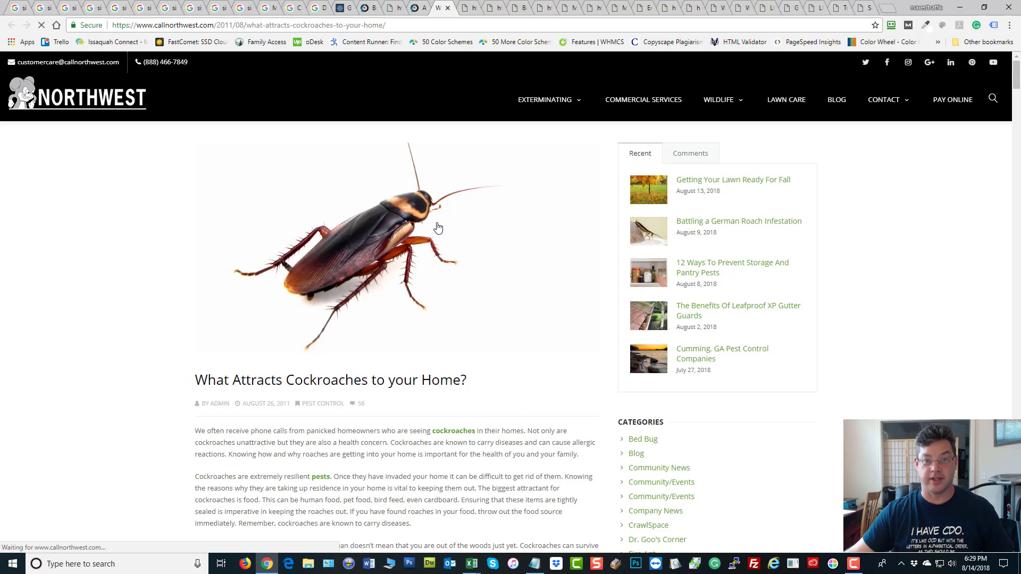
click(448, 8)
scroll(364, 375, up, 10)
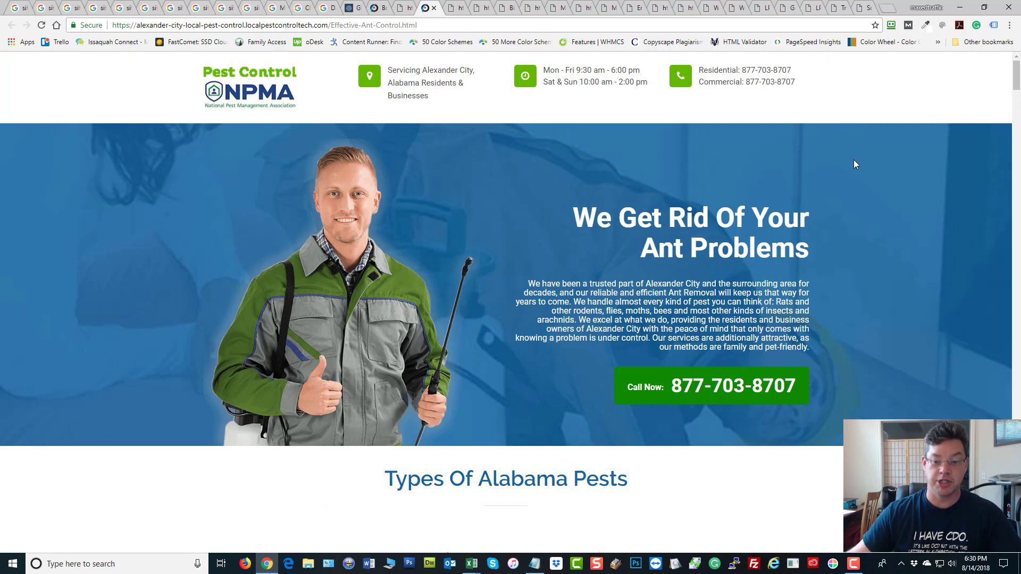
scroll(854, 164, down, 15)
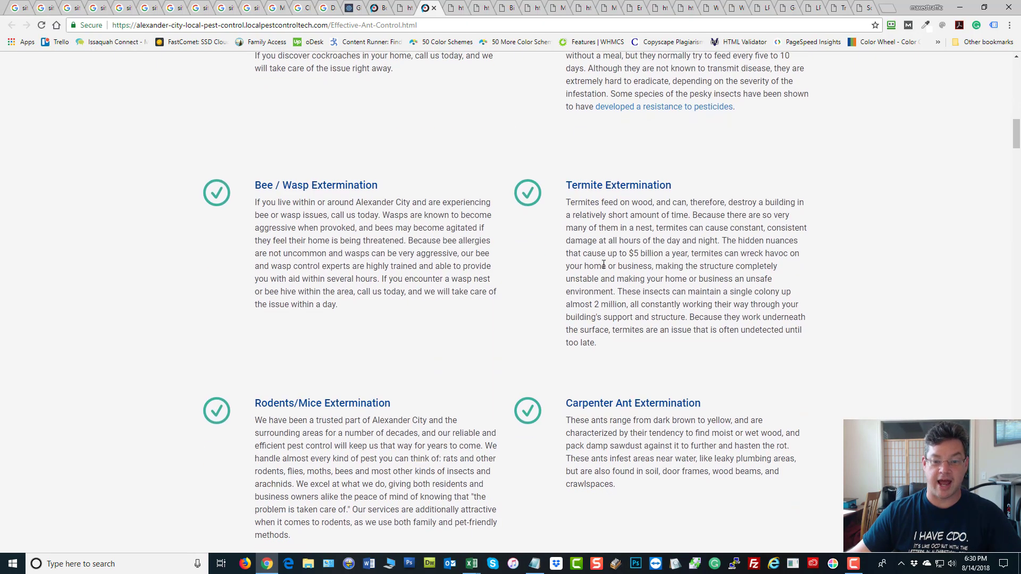
scroll(604, 264, down, 5)
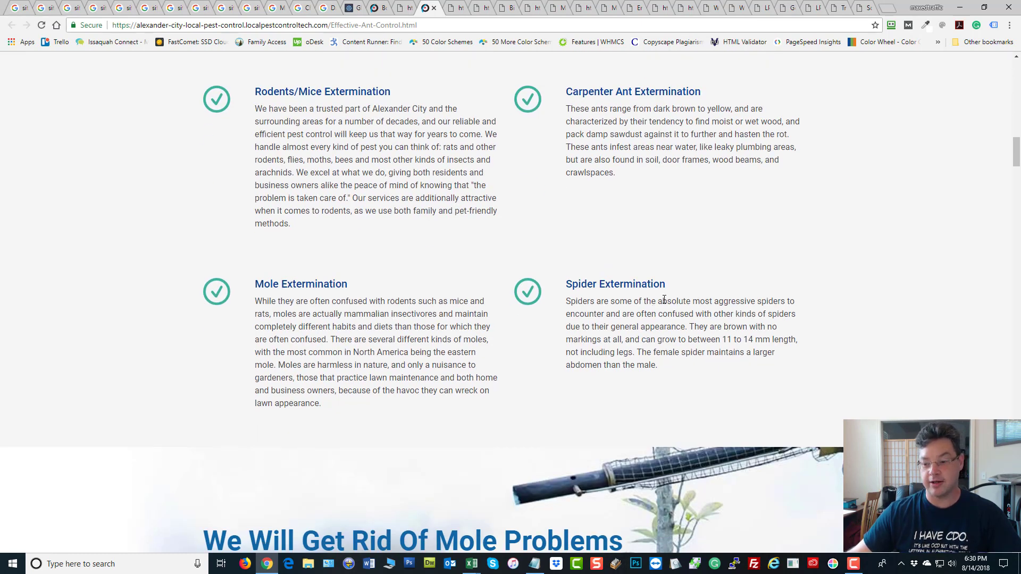
scroll(679, 288, up, 20)
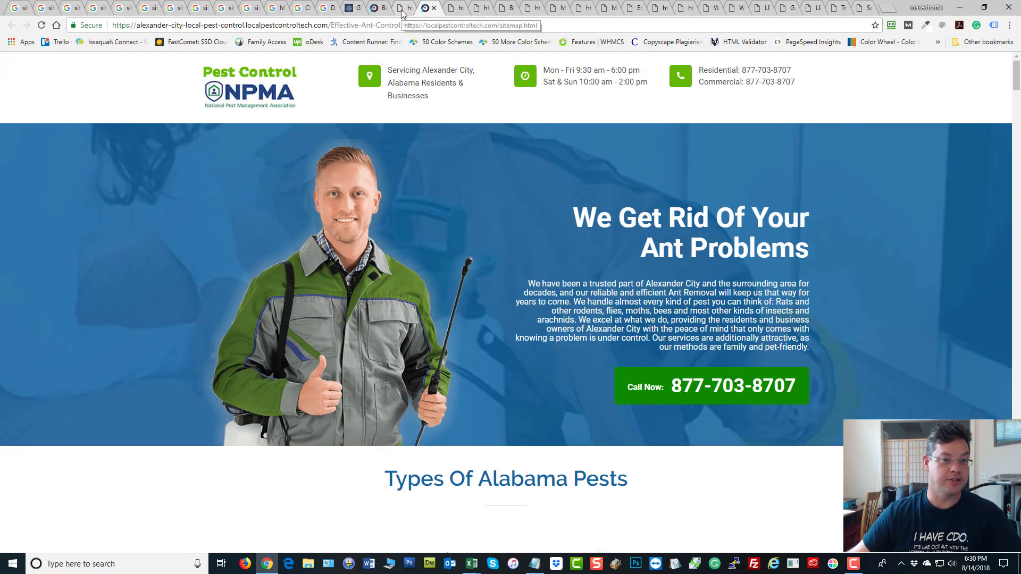
click(402, 10)
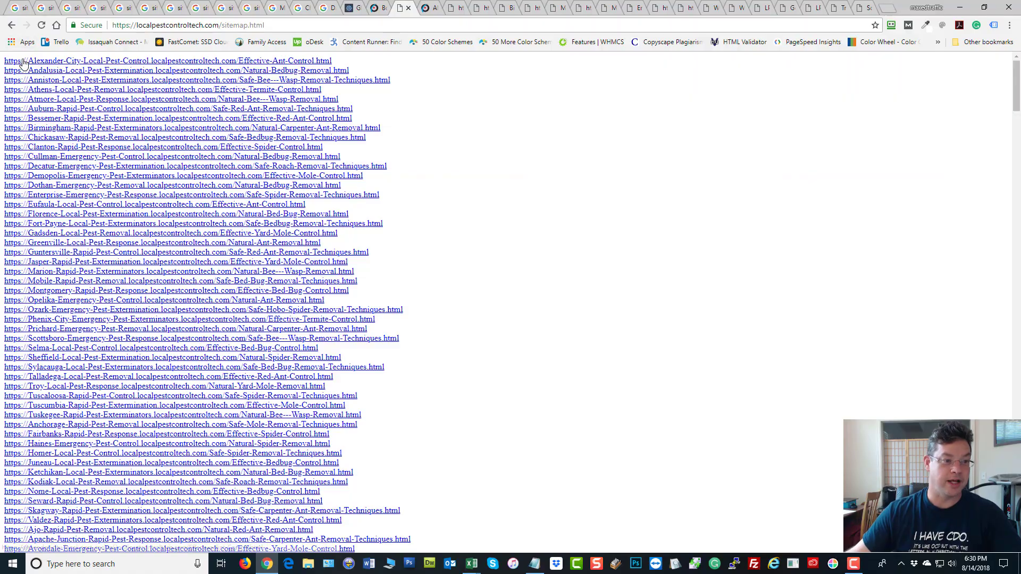
scroll(42, 162, down, 1)
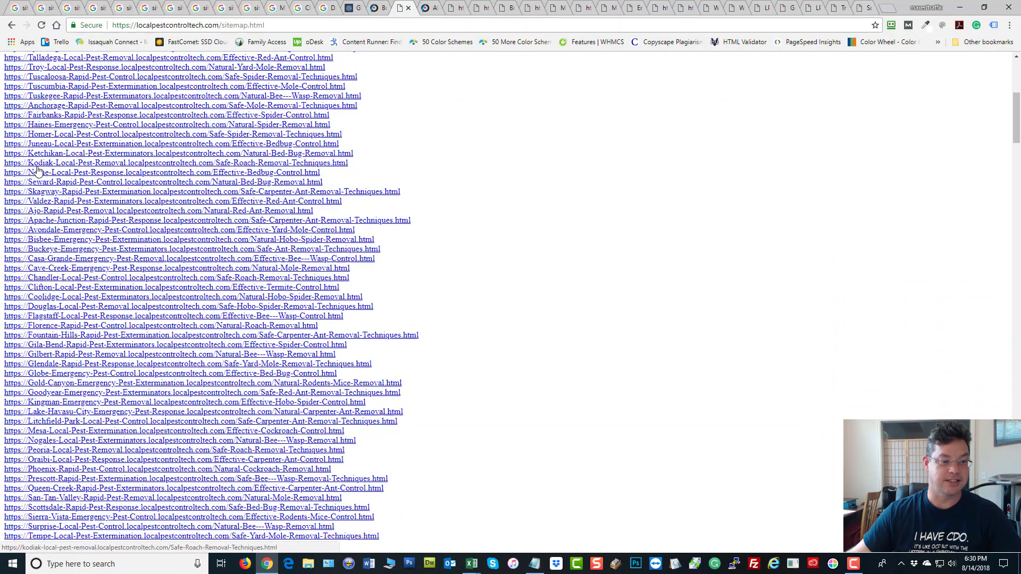
scroll(37, 169, down, 15)
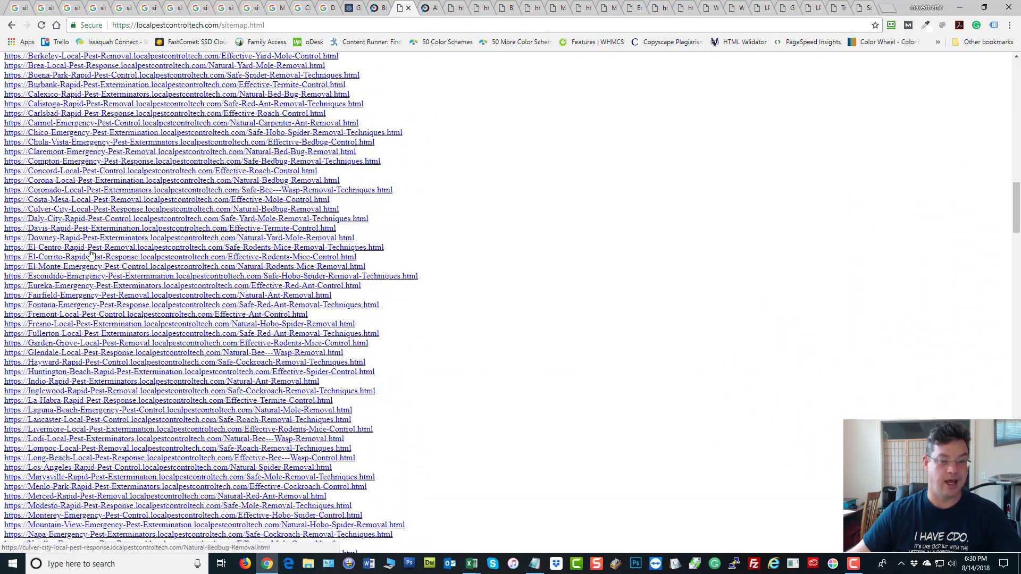
scroll(91, 255, down, 20)
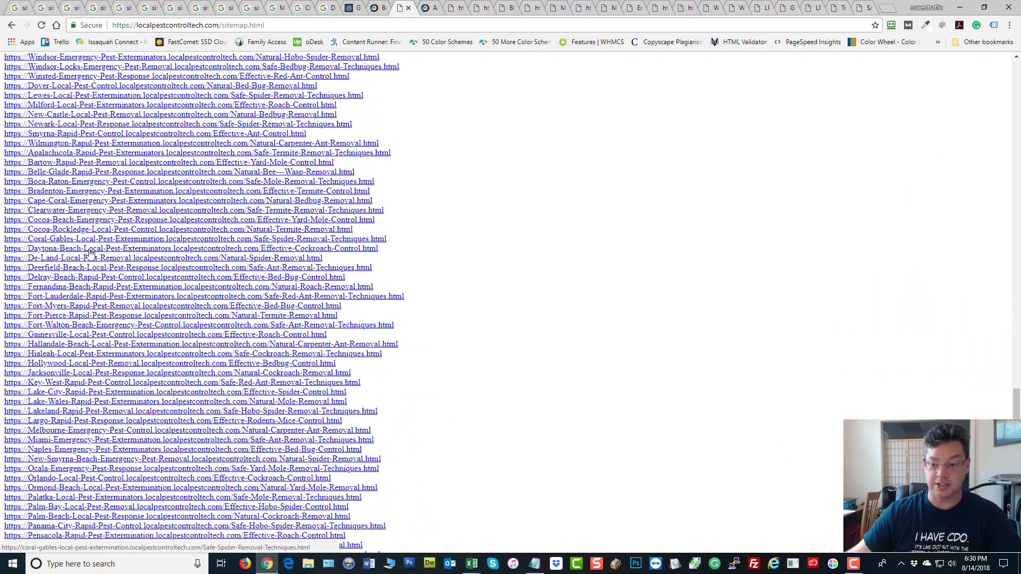
scroll(90, 255, down, 20)
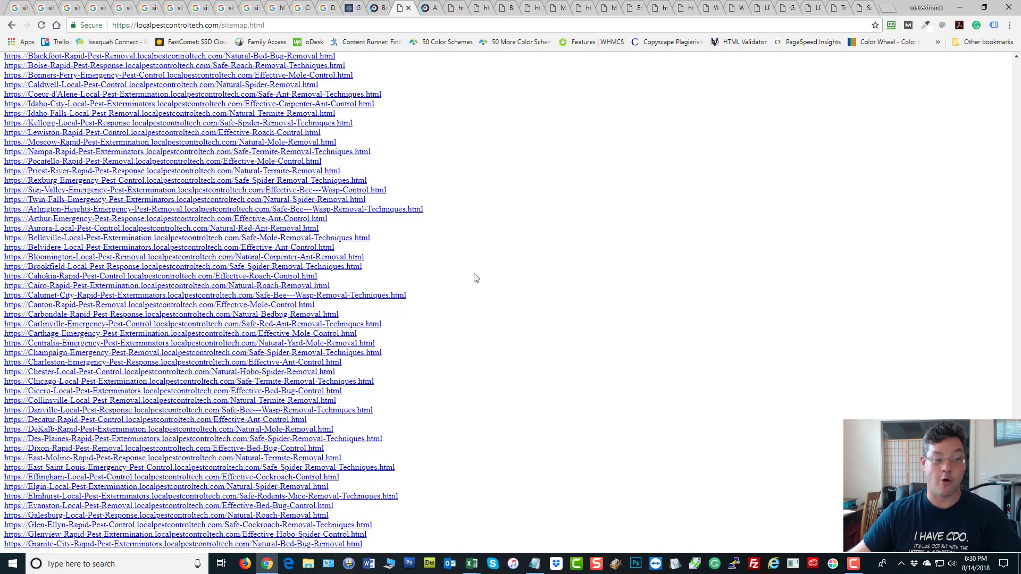
click(431, 9)
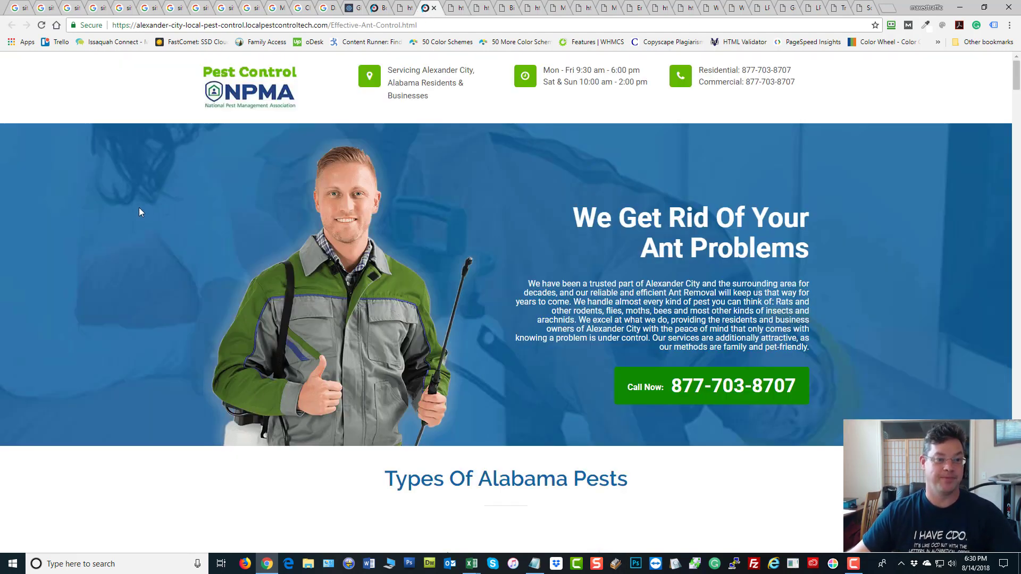
Step: View the Alexander City ant control page's HTML source in a new tab, then return to the rendered page
right_click(106, 67)
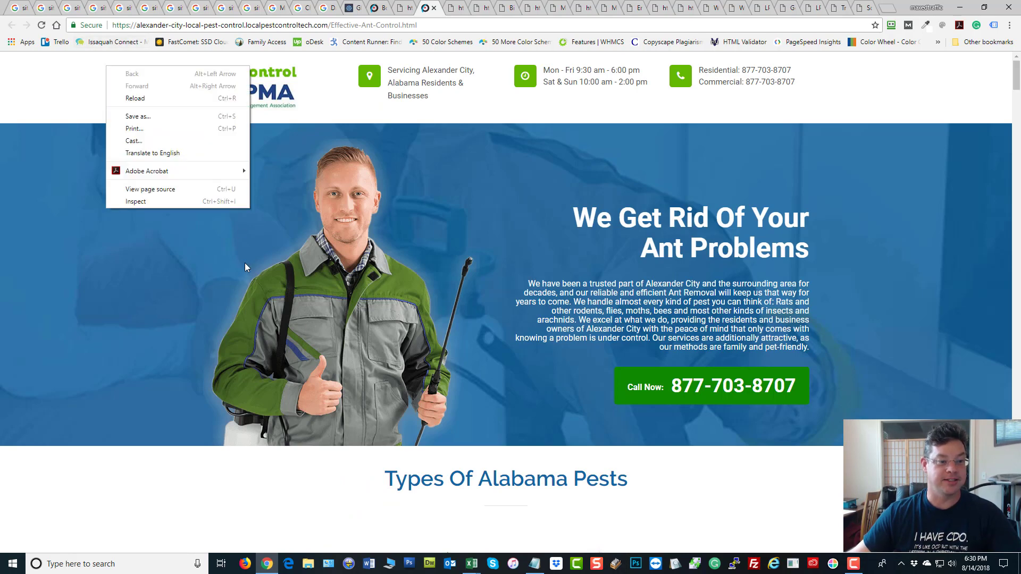
click(159, 190)
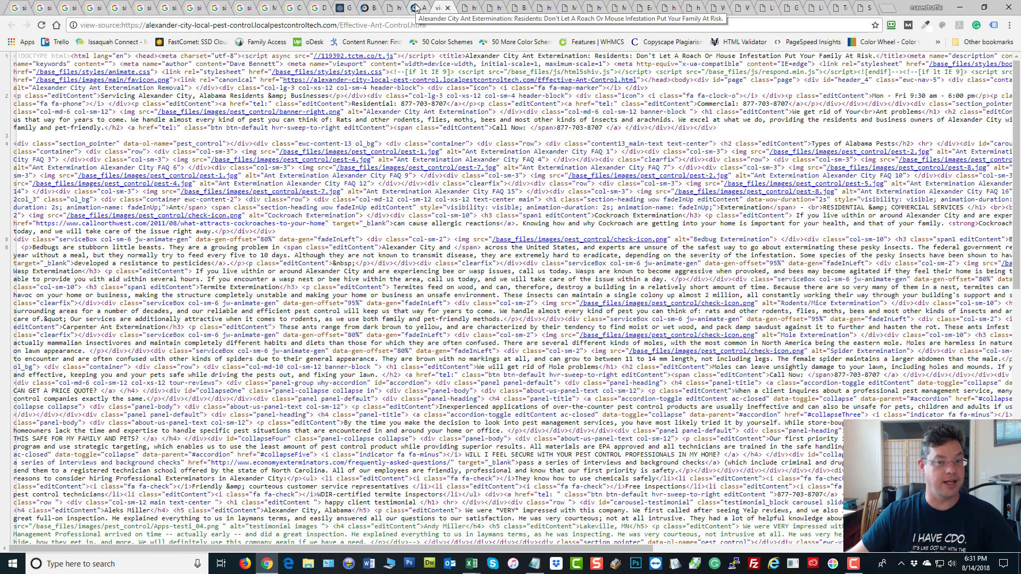
click(314, 9)
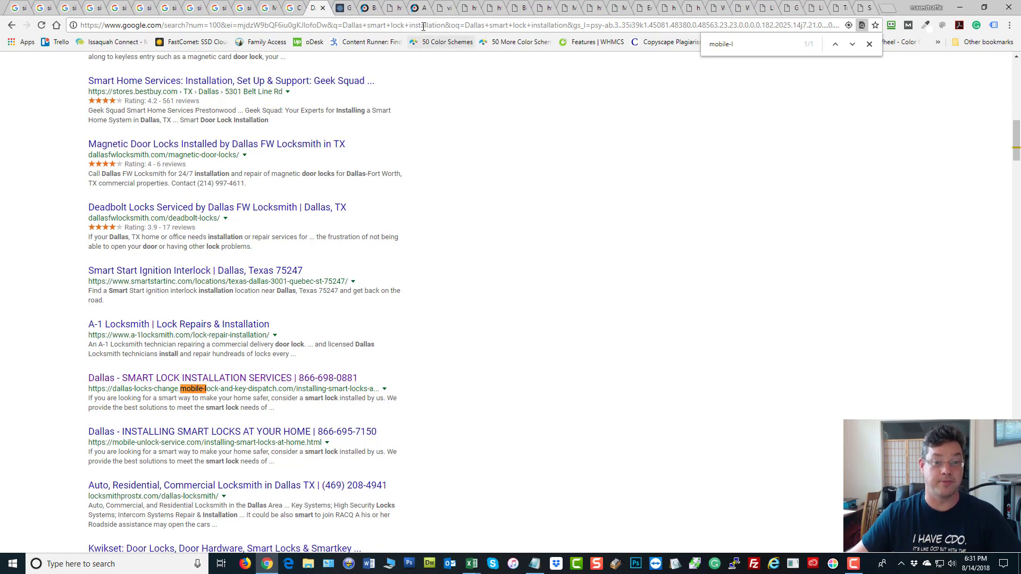
click(415, 12)
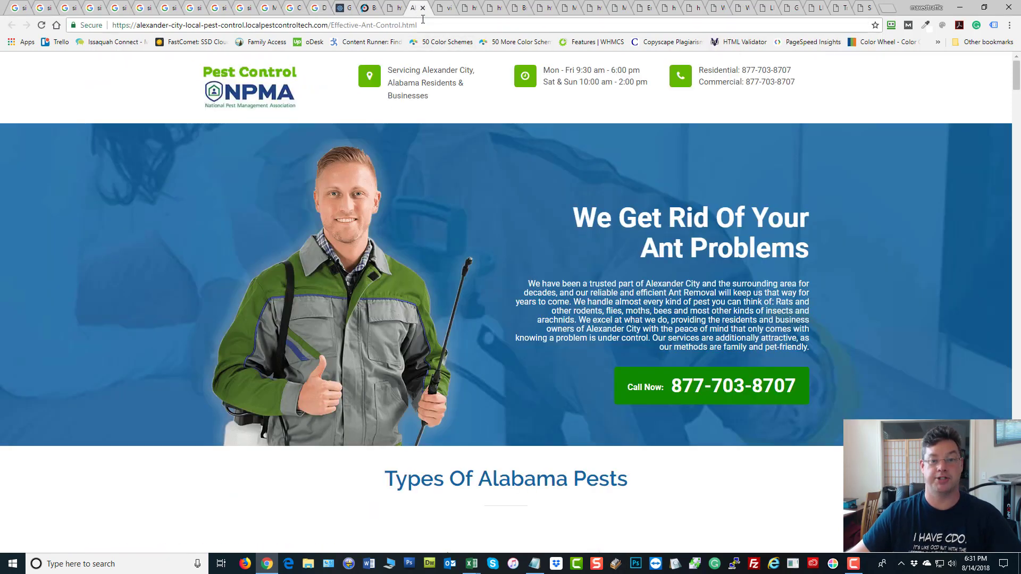
click(441, 9)
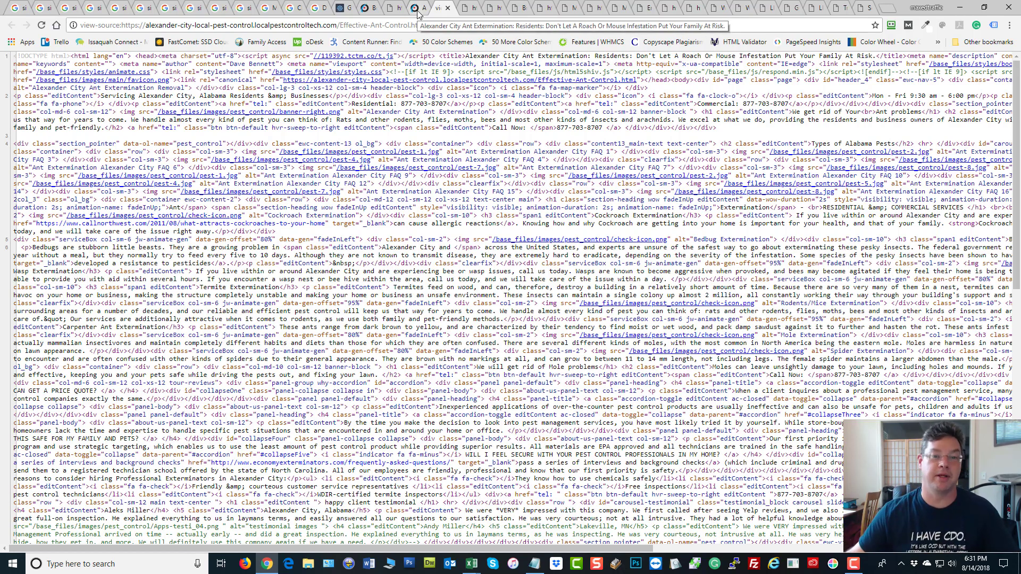
click(418, 11)
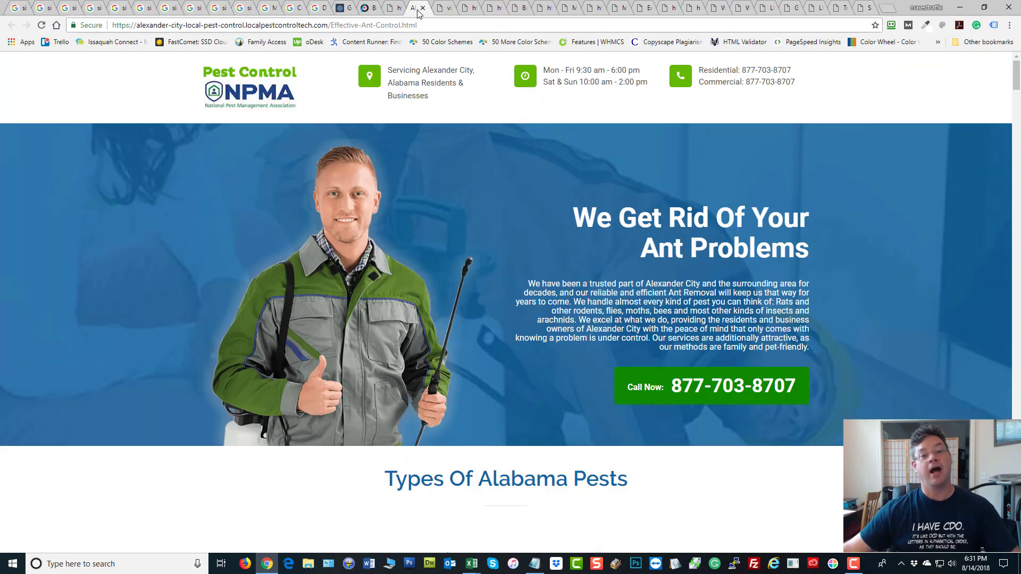
Step: Close the page-source and extra sitemap XML tabs, then show the sitemap.html link list from the top
click(447, 11)
click(447, 9)
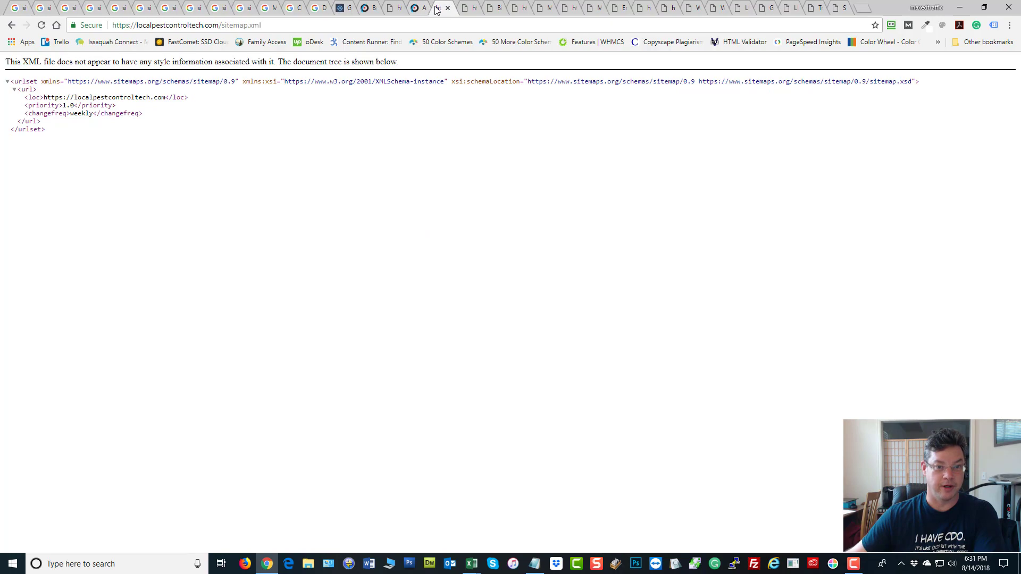
click(418, 10)
click(391, 10)
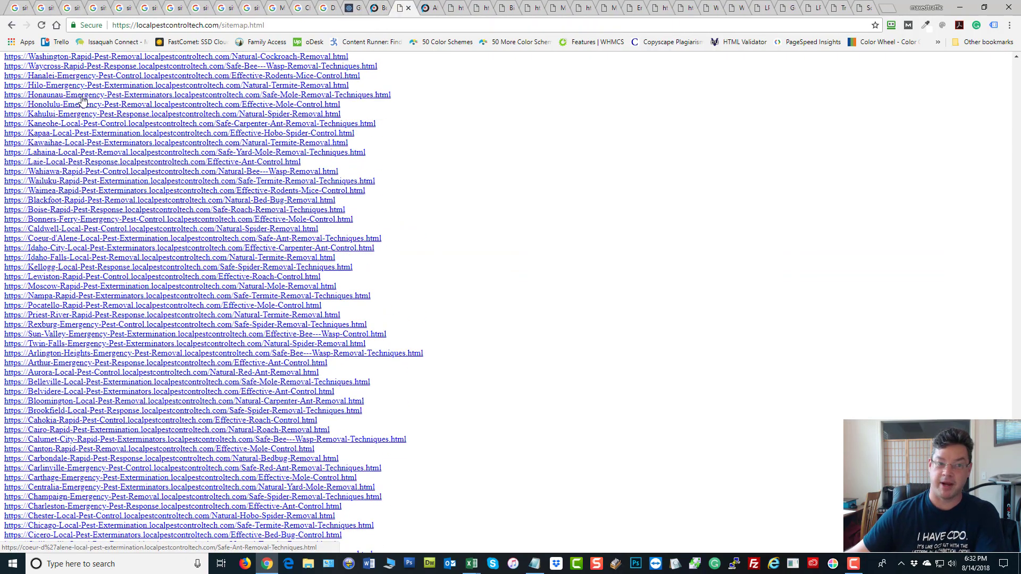
scroll(160, 206, up, 9)
scroll(160, 206, up, 15)
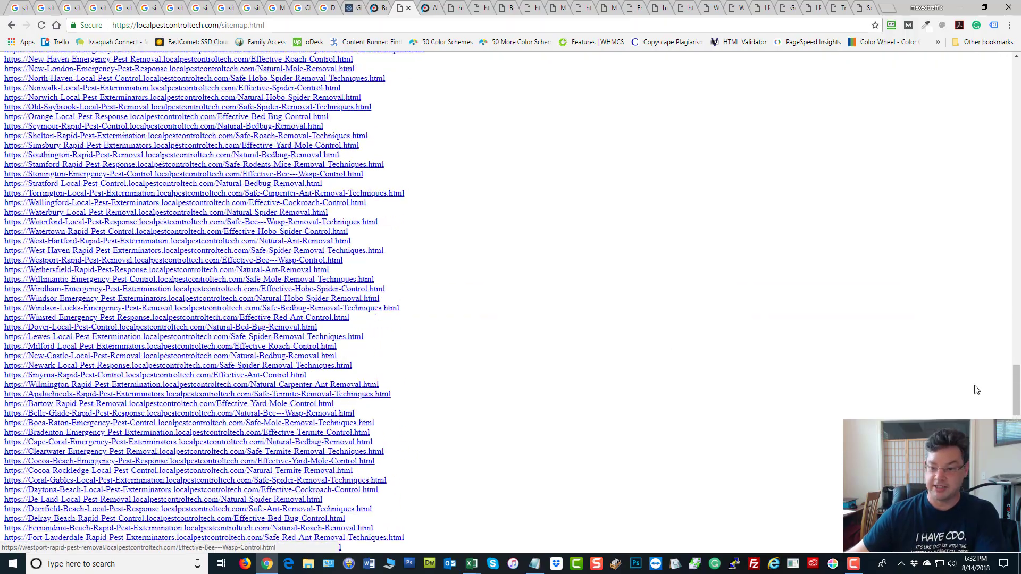
drag(1017, 391, 1017, 89)
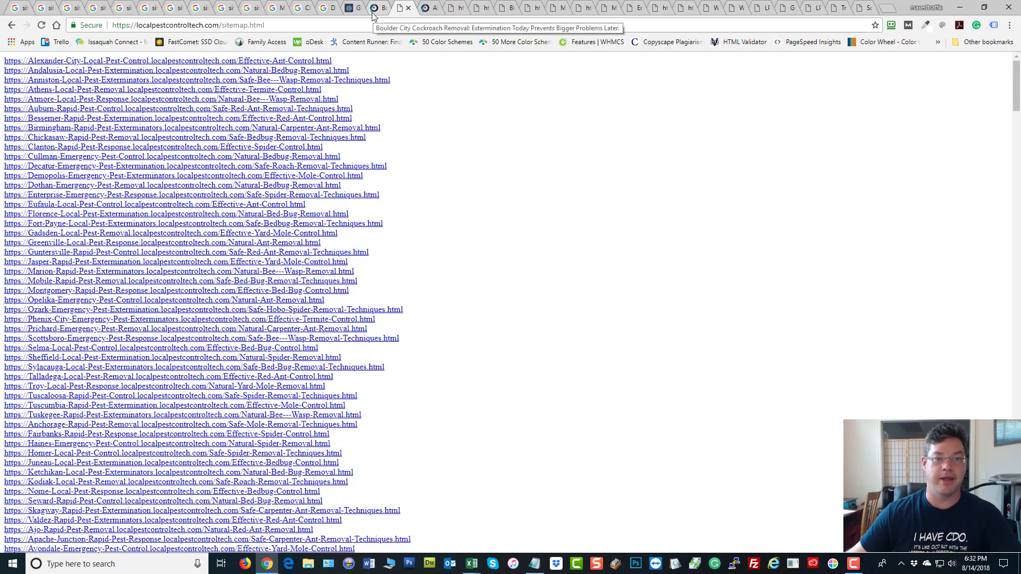
Step: Import 3-BatchGV-next.xlsx on the Big Global Variables admin page
click(351, 11)
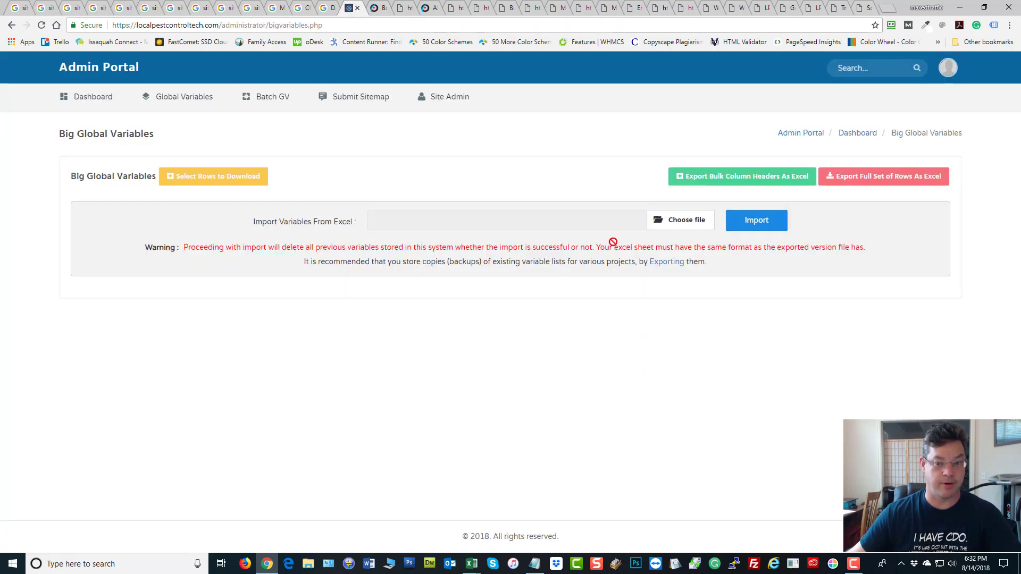
click(675, 226)
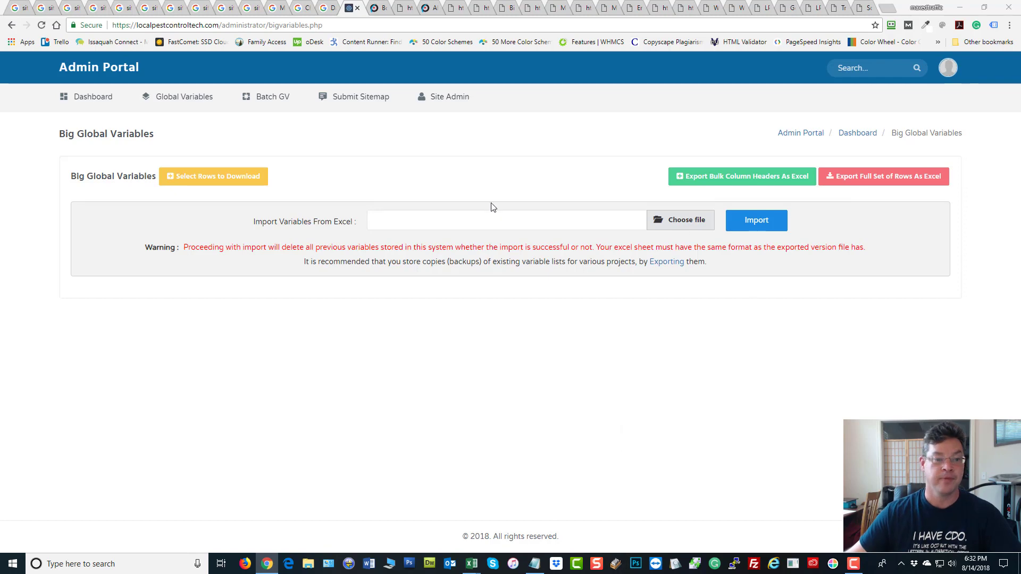
double_click(137, 98)
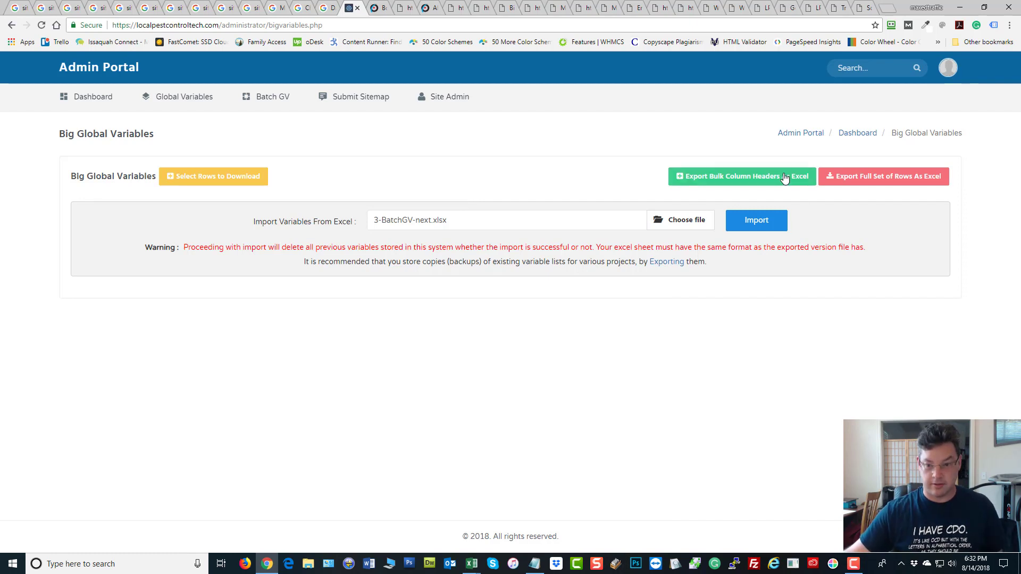
click(750, 229)
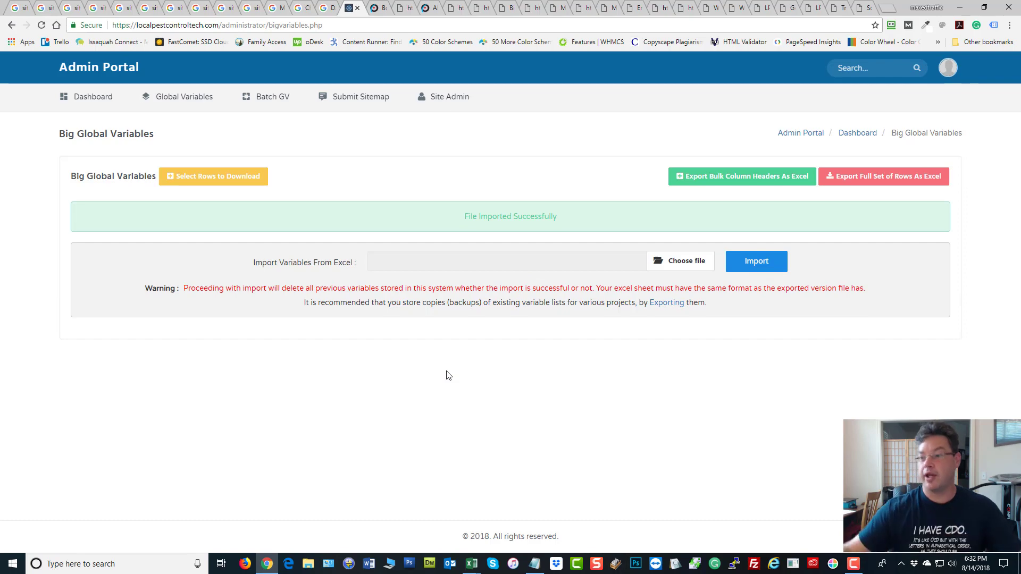
Step: Reload the sitemap to show the regenerated pages
click(376, 7)
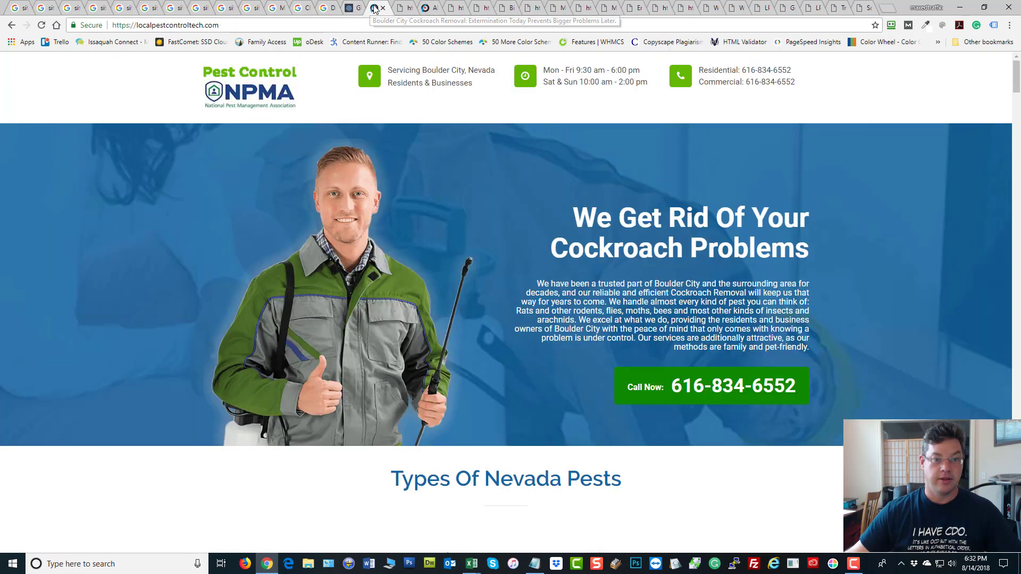
click(402, 8)
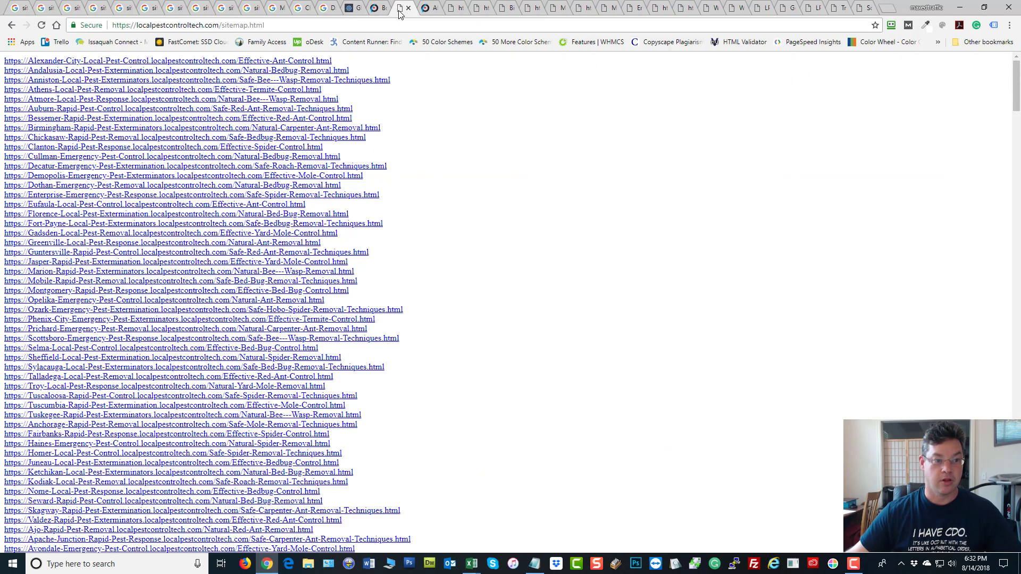
click(41, 25)
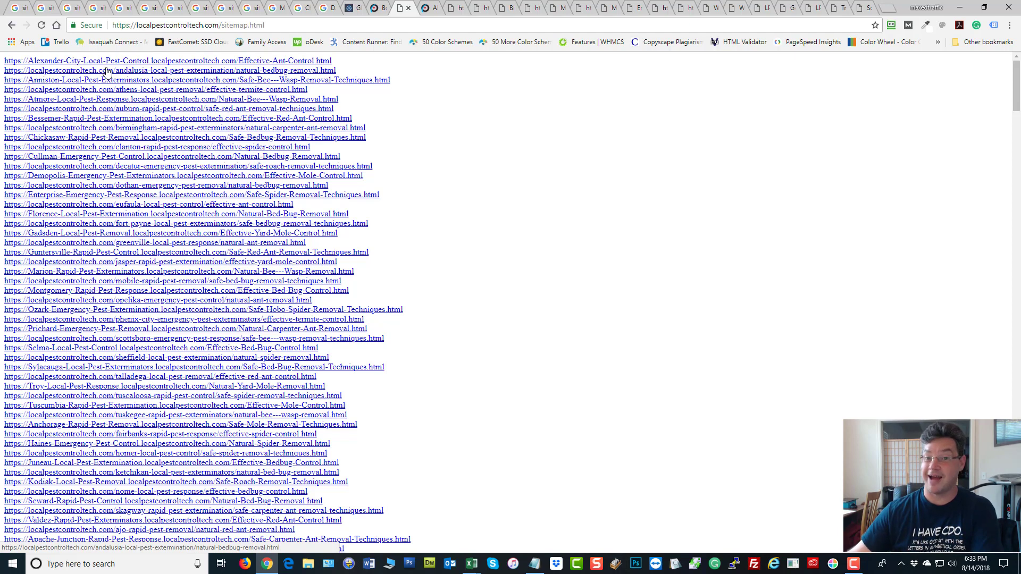
Step: Open the Andalusia natural-bedbug-removal page in a new tab and check its web address
right_click(326, 73)
click(363, 81)
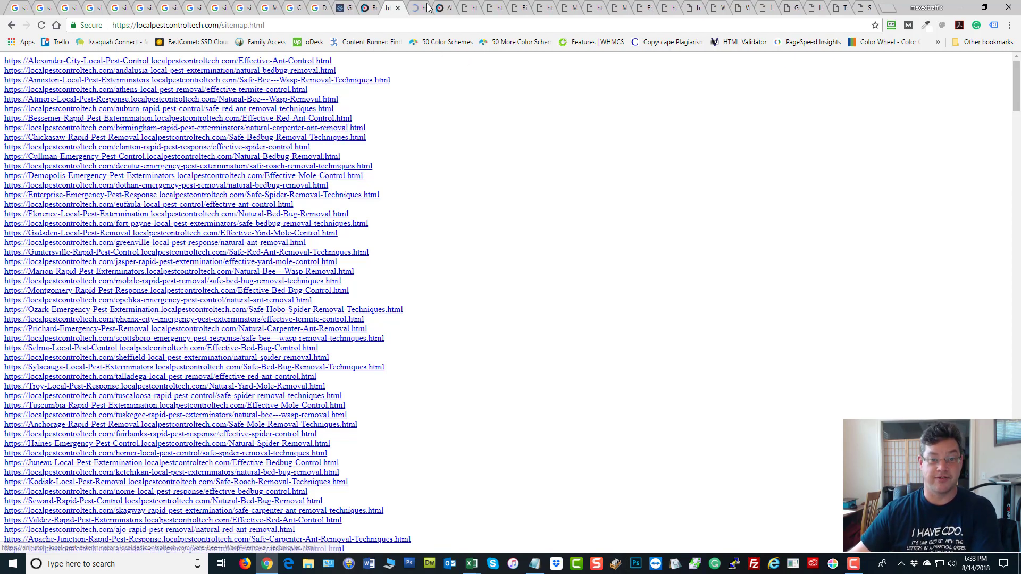
click(416, 12)
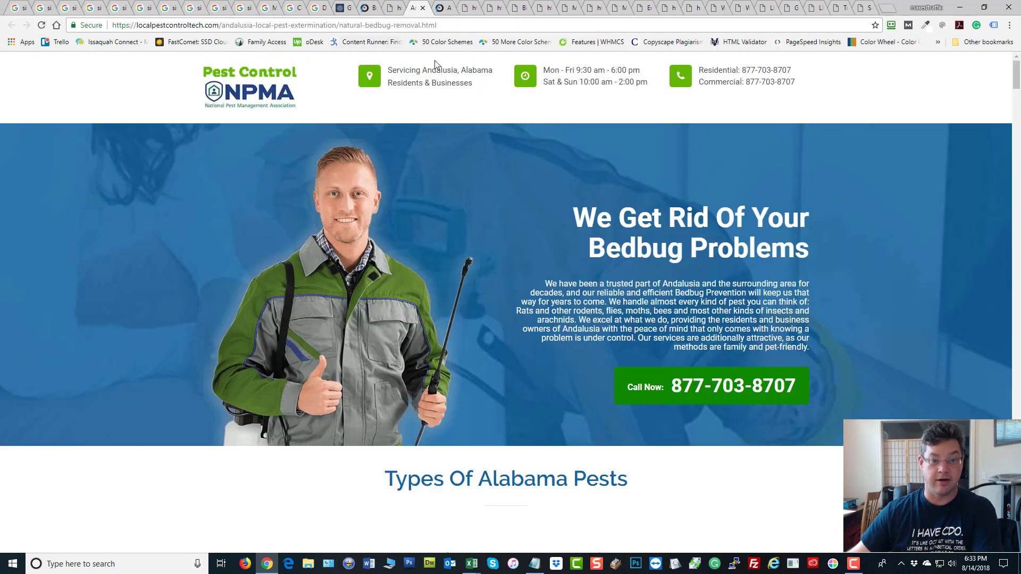
click(250, 25)
click(219, 207)
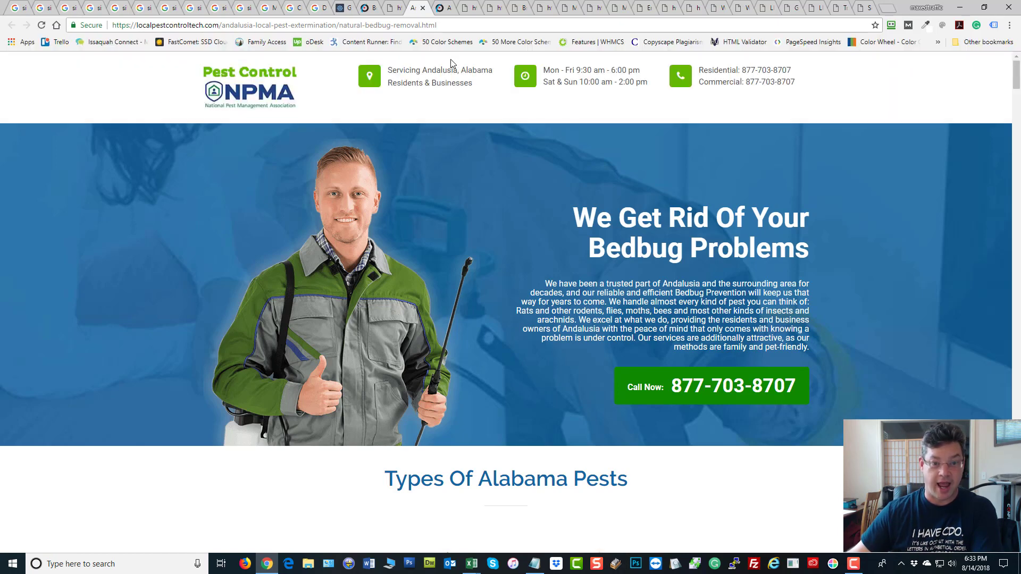
drag(453, 69, 436, 69)
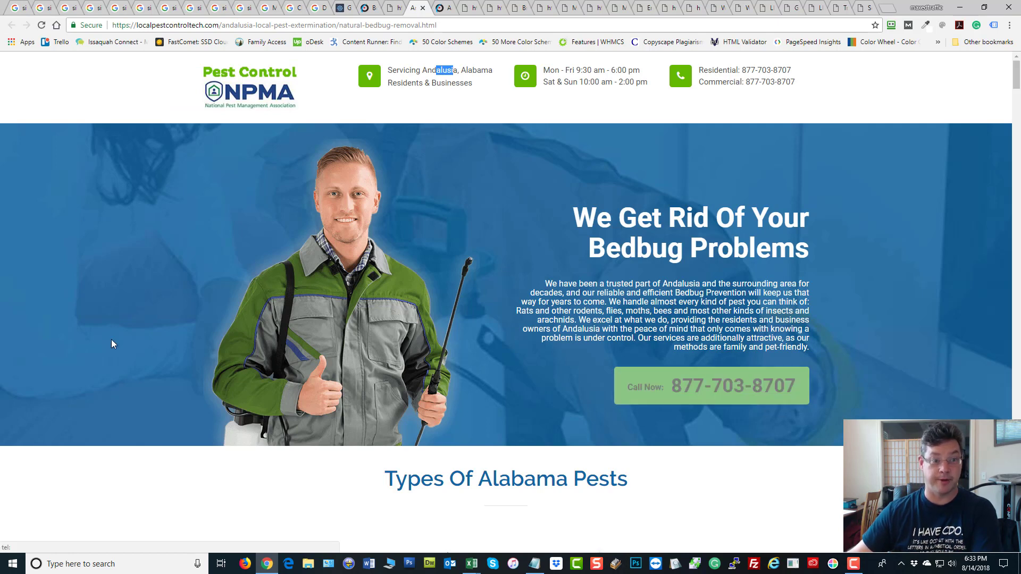
click(100, 105)
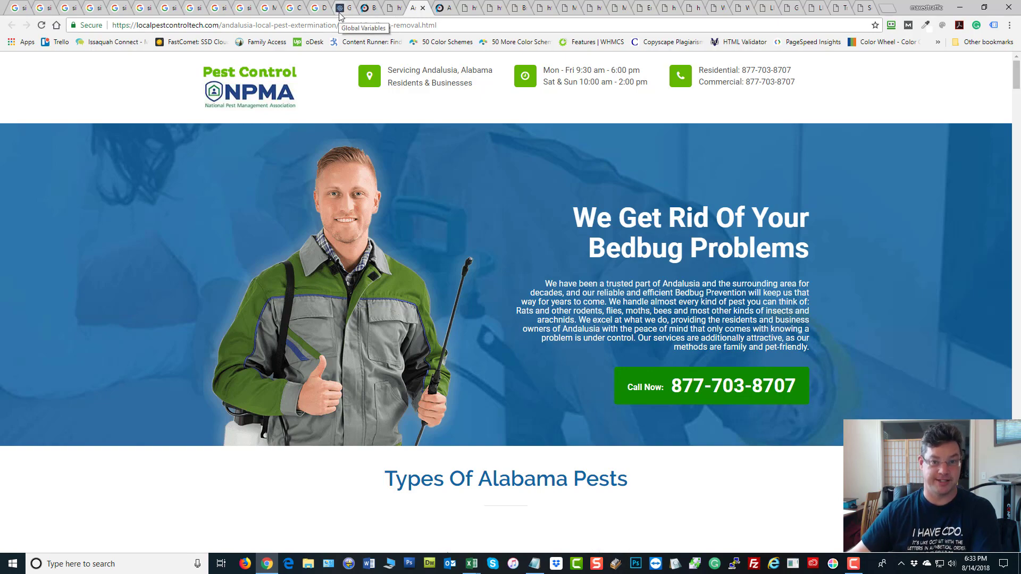
Step: Return to the sitemap list and scroll through the new batch's page links
click(341, 9)
click(392, 8)
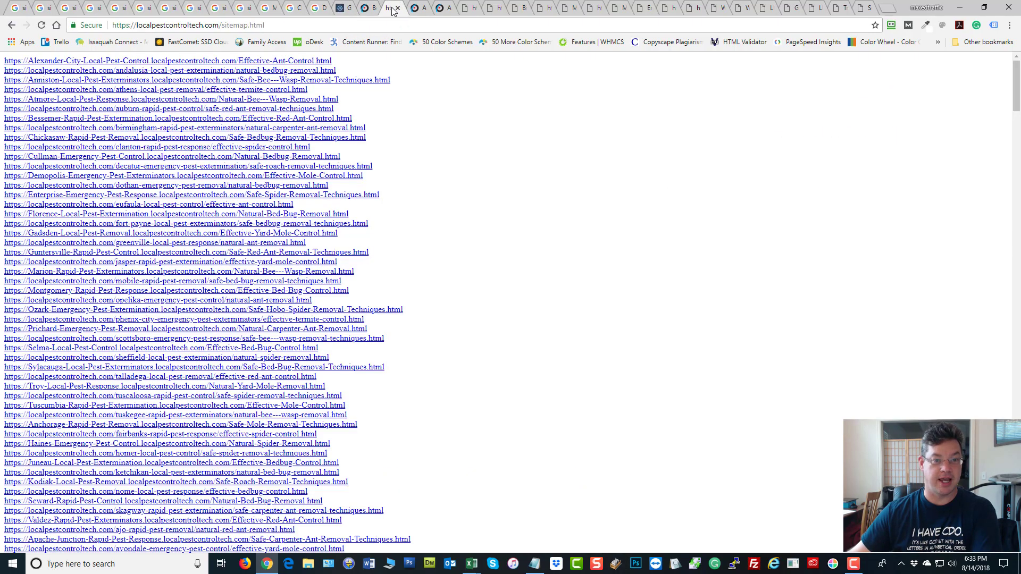
scroll(75, 181, down, 6)
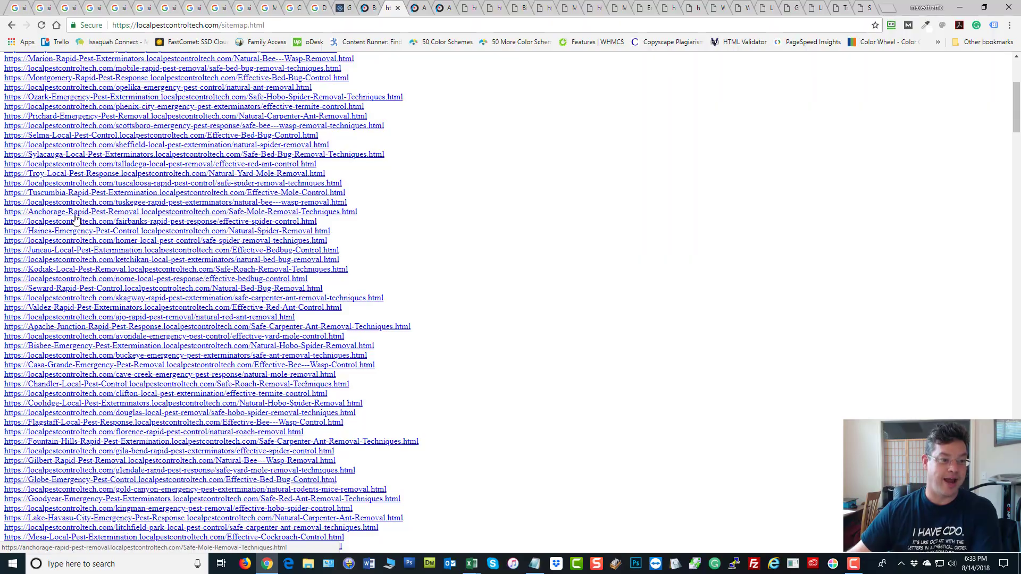
scroll(75, 181, down, 14)
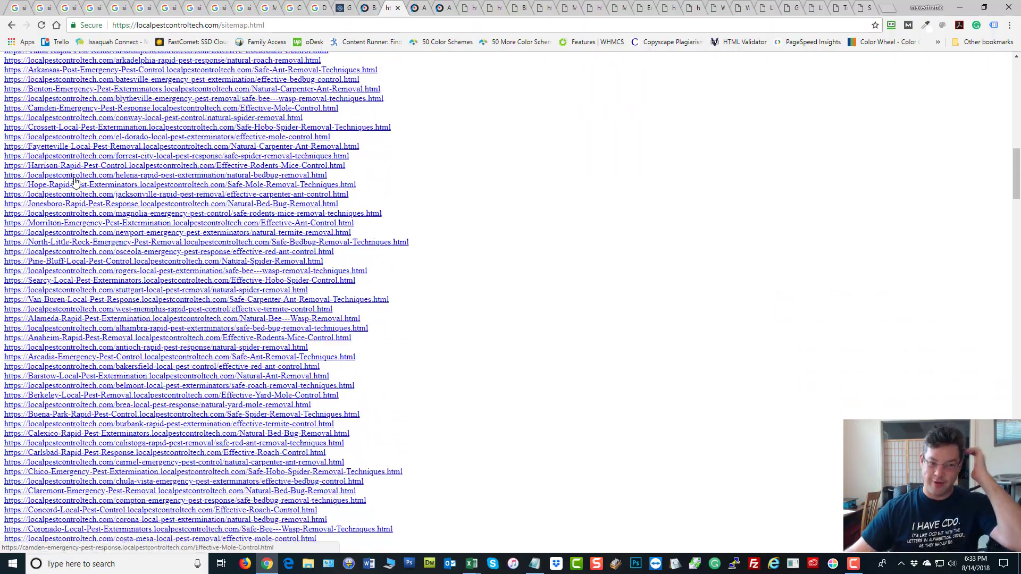
scroll(519, 288, up, 20)
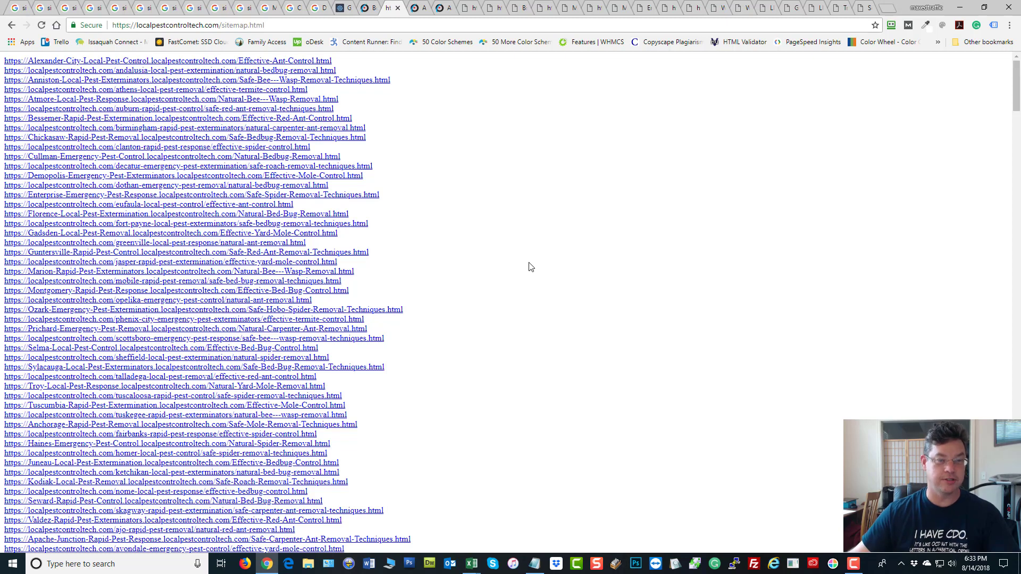
Step: Import 4-BatchGV-next2.xlsx into Big Global Variables, then go back to the sitemap
click(341, 8)
click(634, 216)
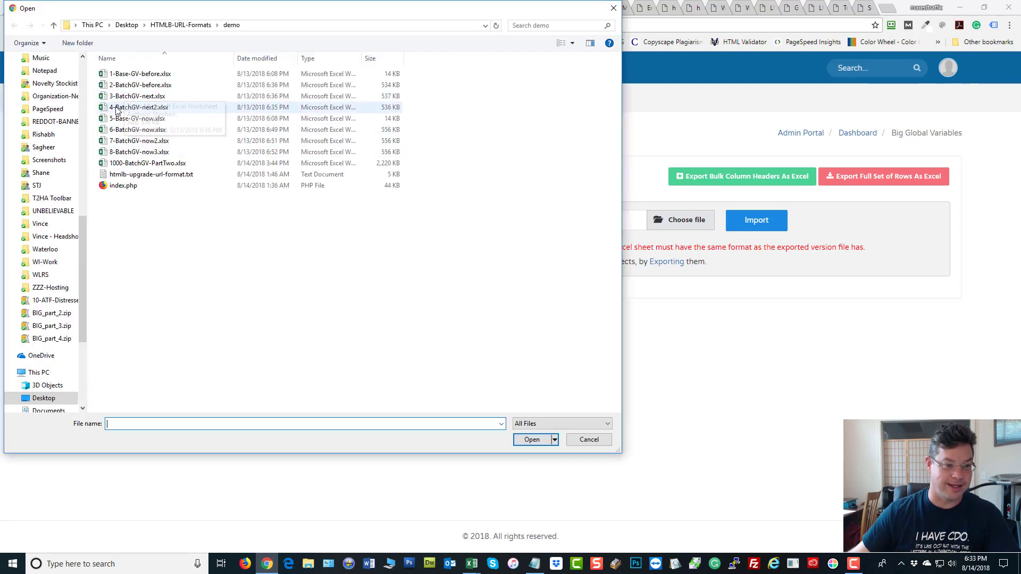
double_click(117, 109)
click(751, 220)
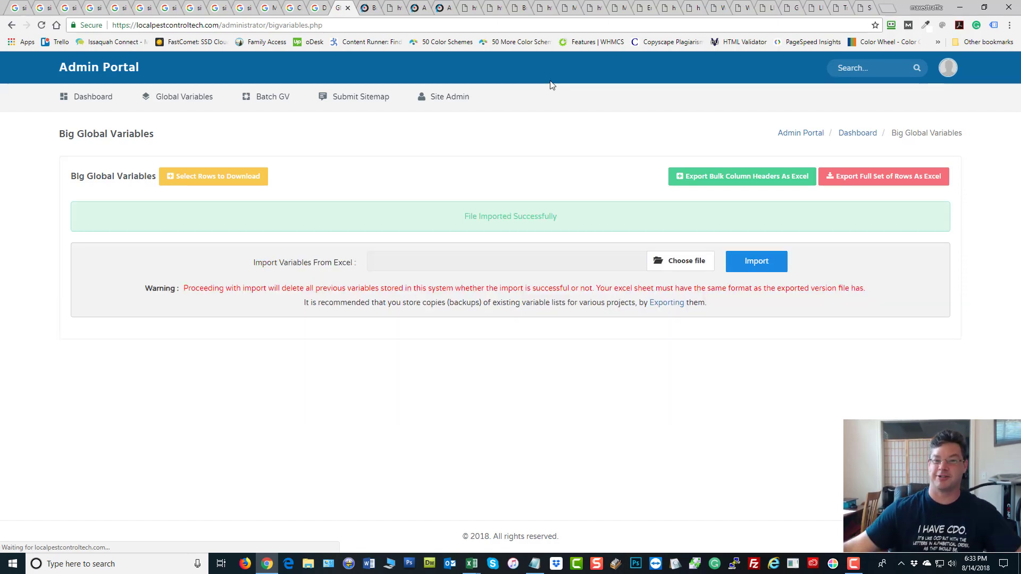
click(394, 8)
click(41, 25)
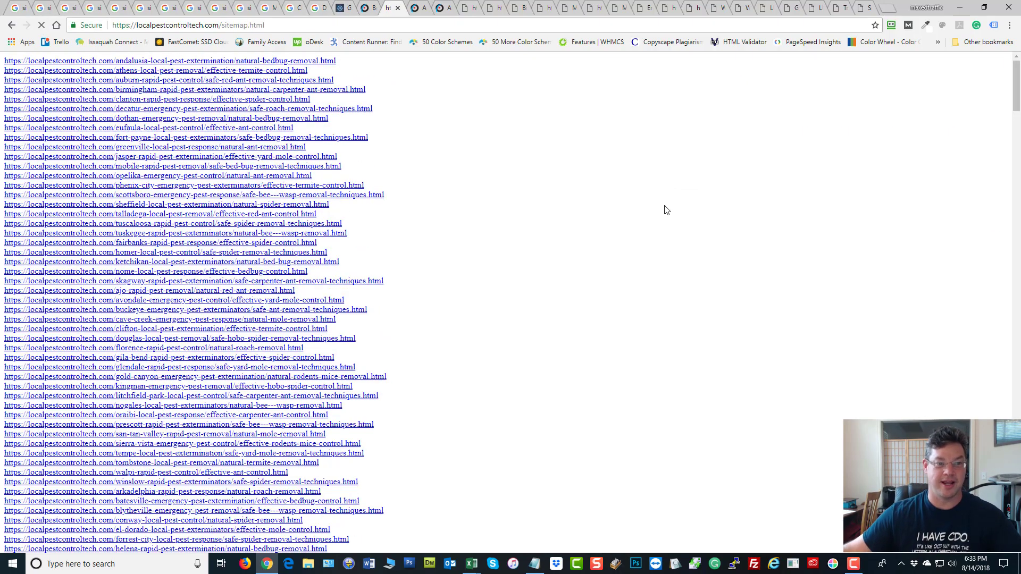
scroll(447, 208, down, 20)
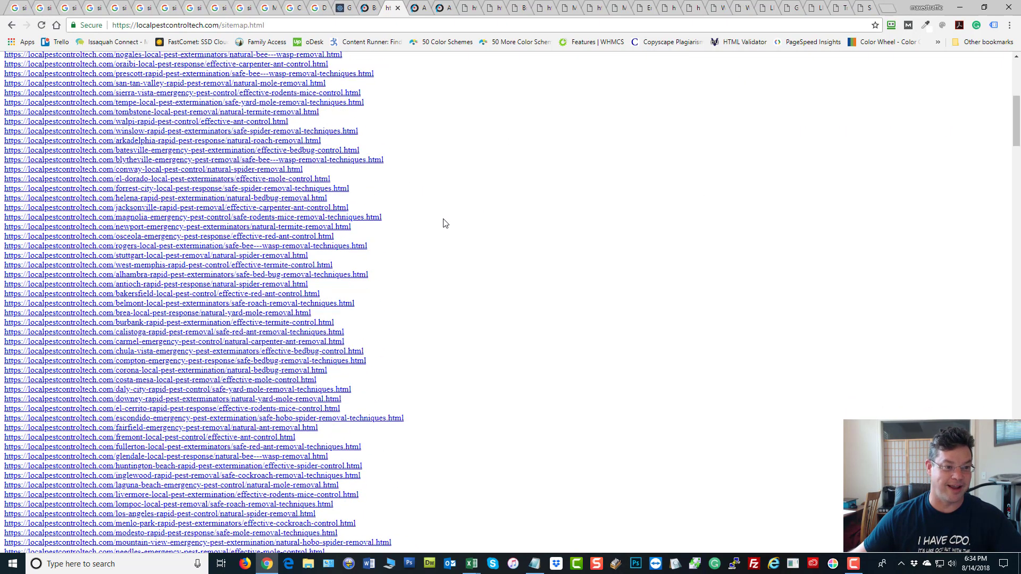
scroll(515, 277, down, 15)
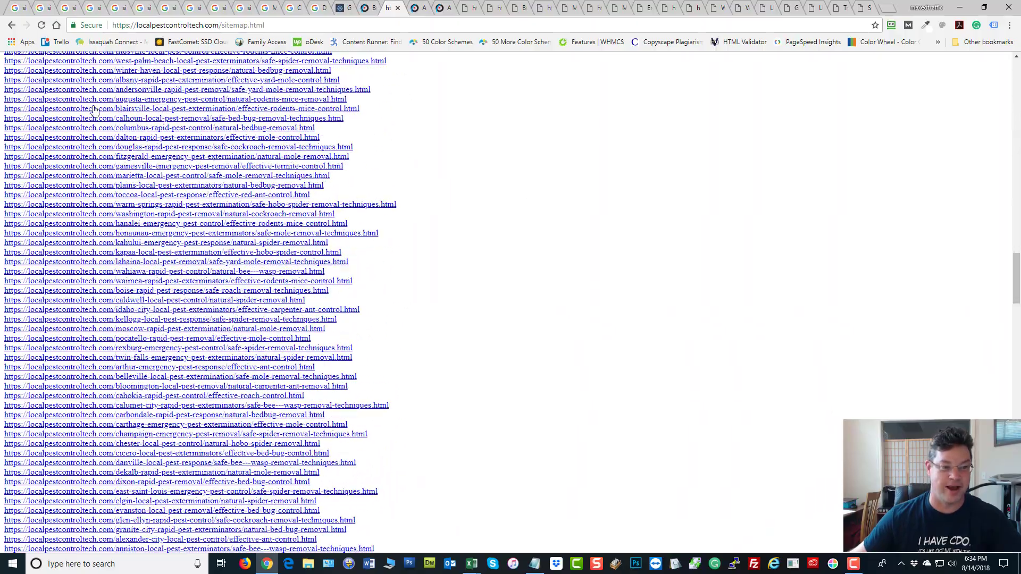
scroll(151, 233, up, 15)
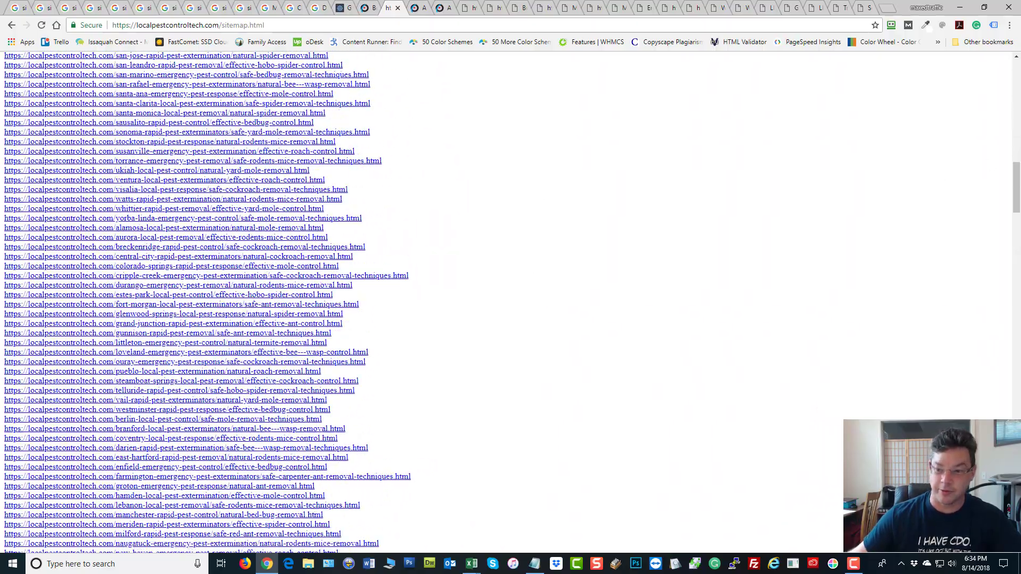
drag(1016, 189, 1014, 350)
scroll(179, 381, down, 4)
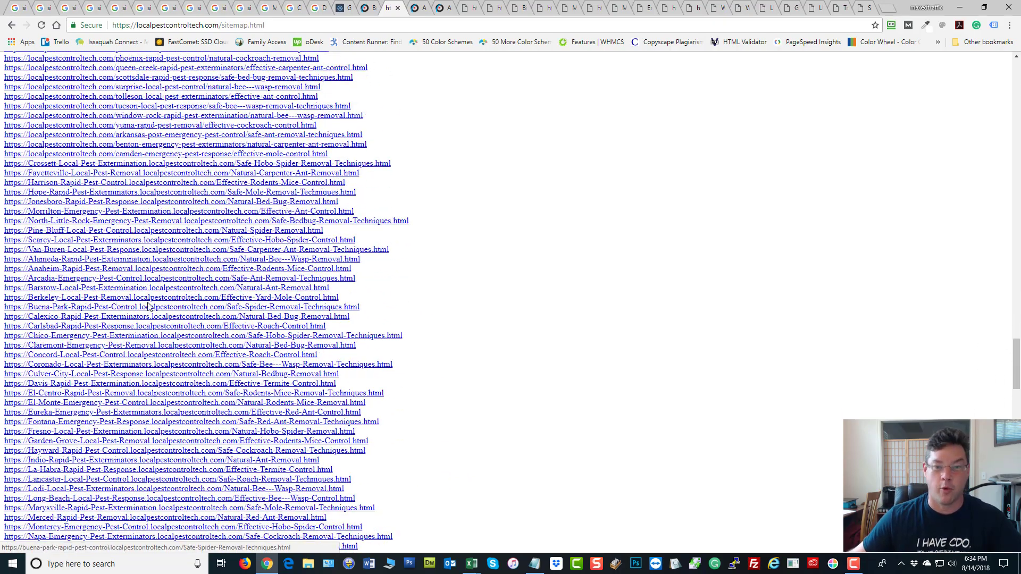
scroll(161, 312, down, 2)
scroll(160, 312, down, 10)
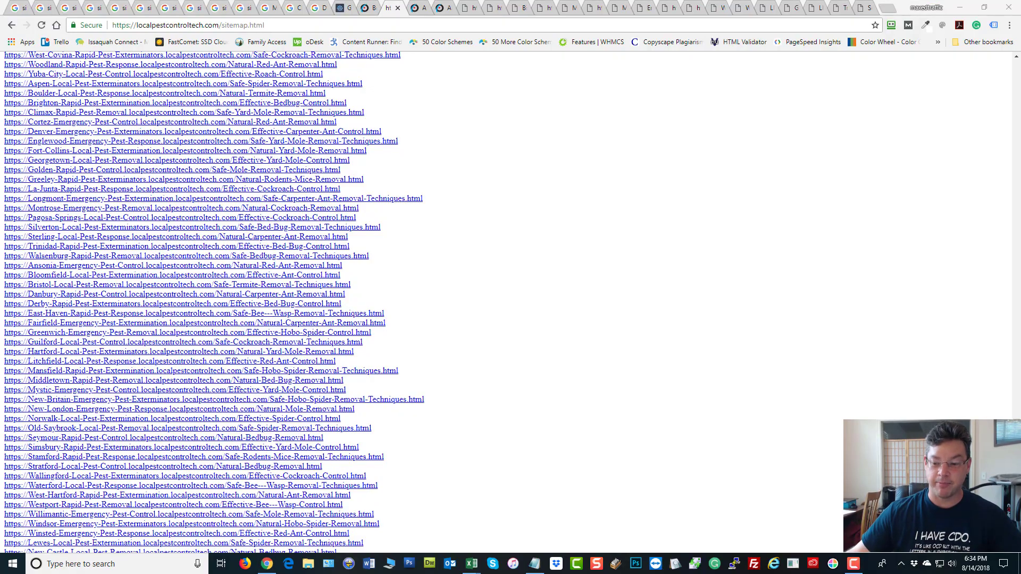
click(945, 132)
scroll(946, 131, up, 15)
scroll(968, 365, down, 10)
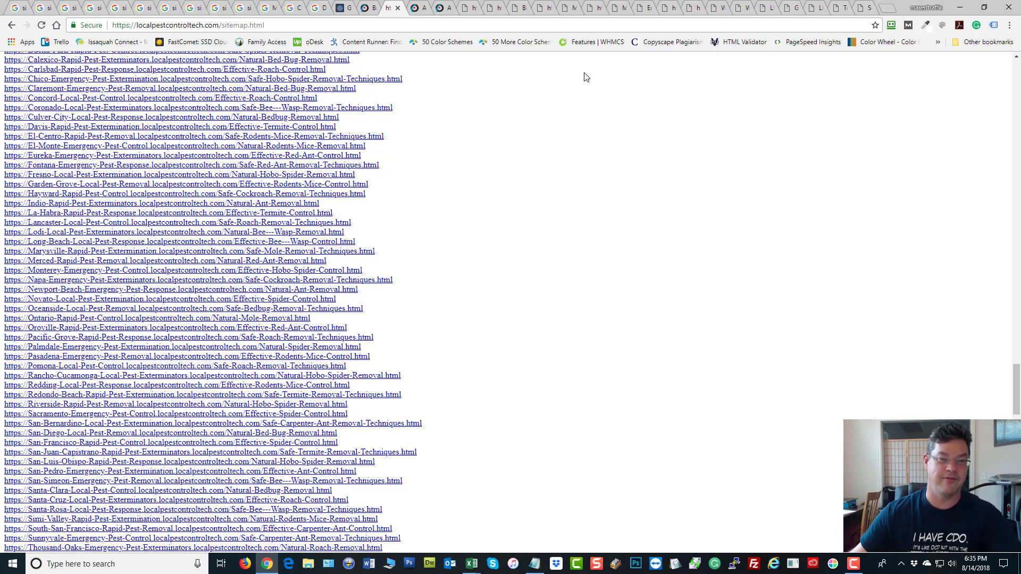
click(343, 8)
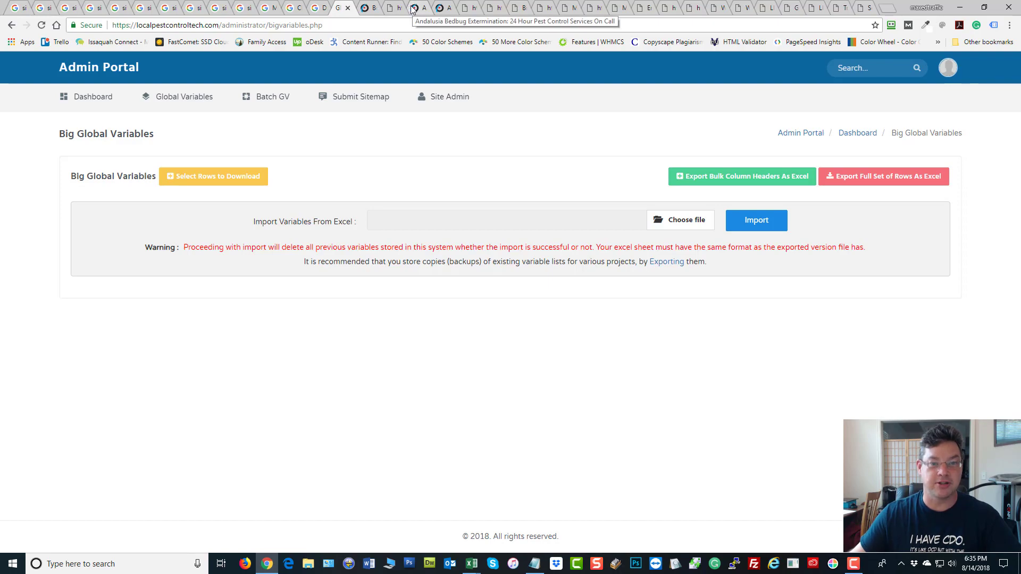
click(391, 8)
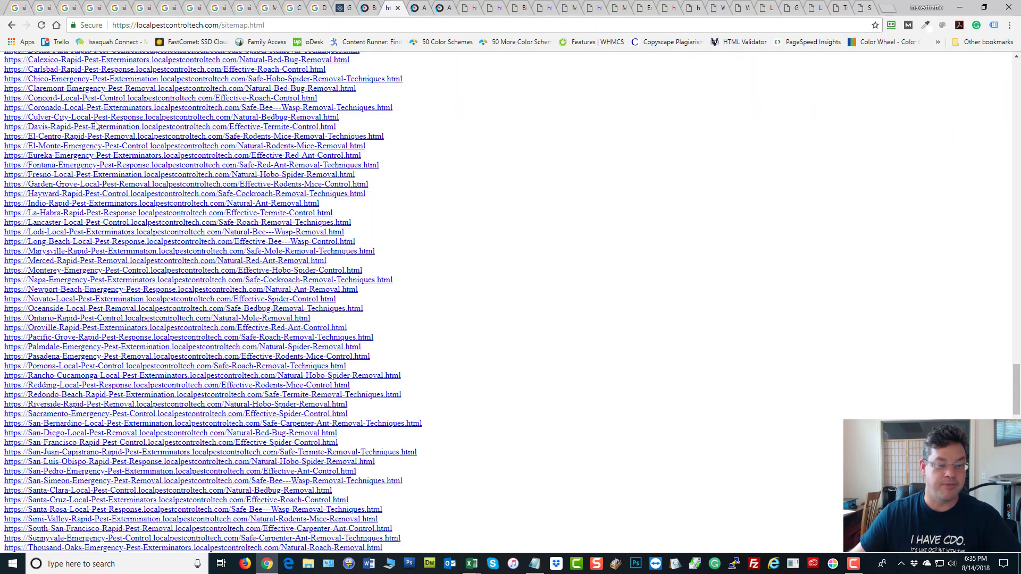
scroll(412, 212, up, 10)
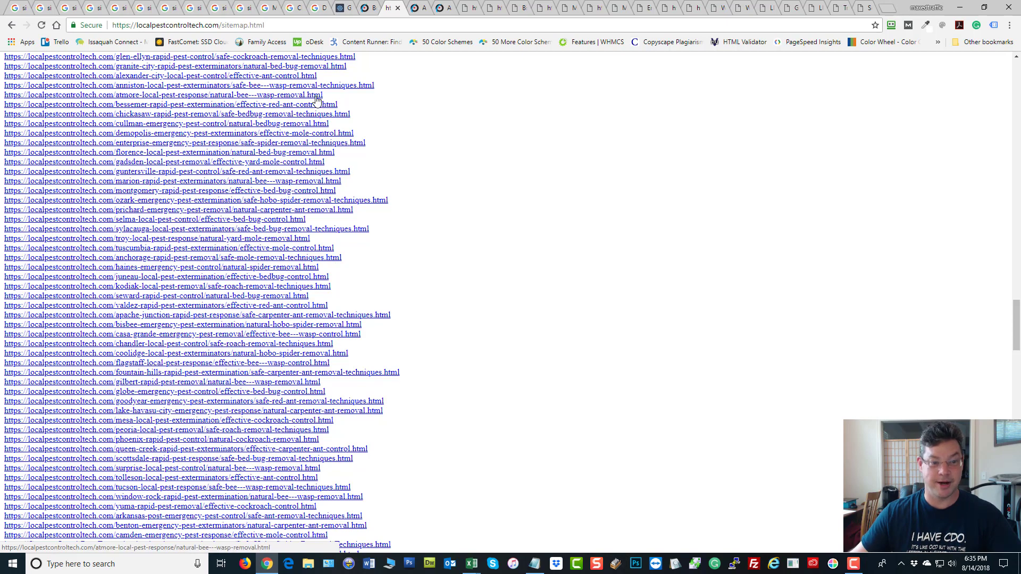
scroll(490, 191, down, 2)
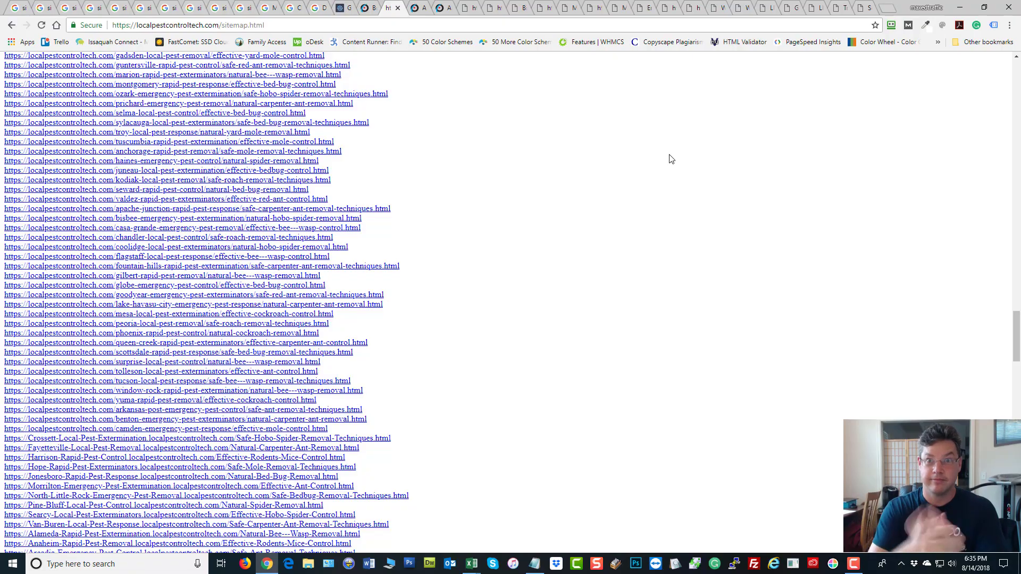
scroll(495, 201, up, 2)
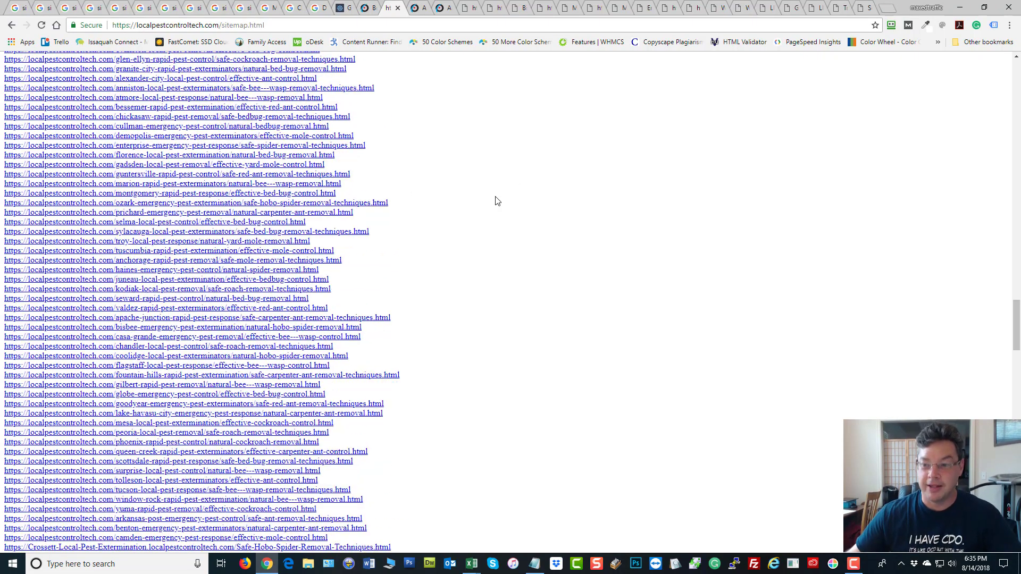
scroll(495, 201, up, 20)
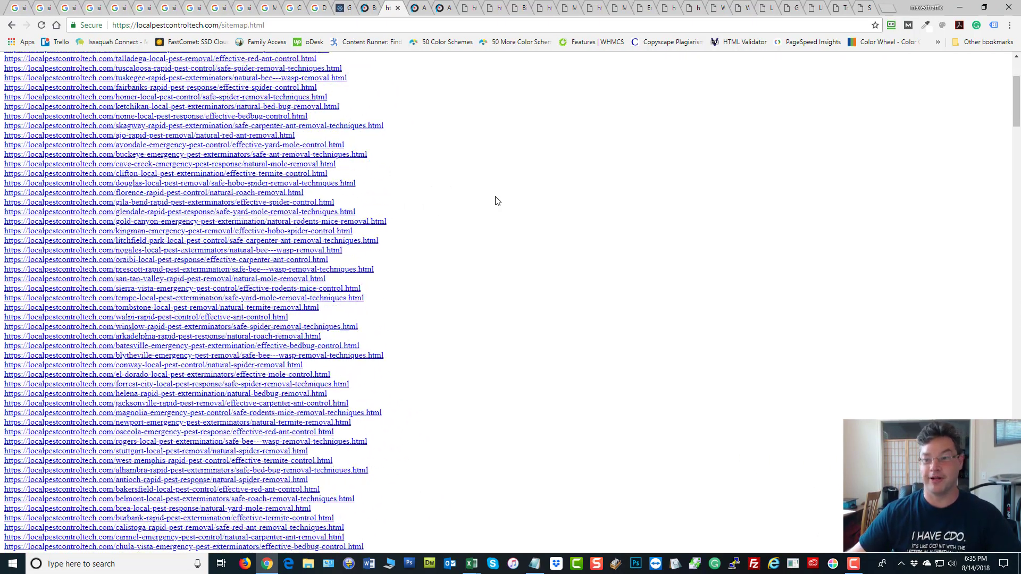
scroll(495, 201, up, 3)
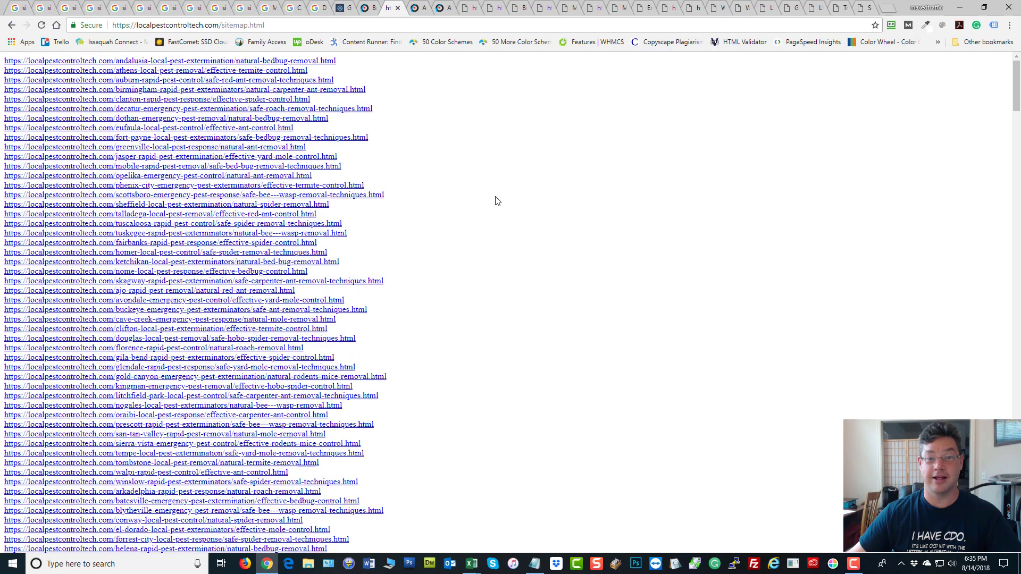
Step: Switch back to the Admin Portal – Big Global Variables tab
click(339, 8)
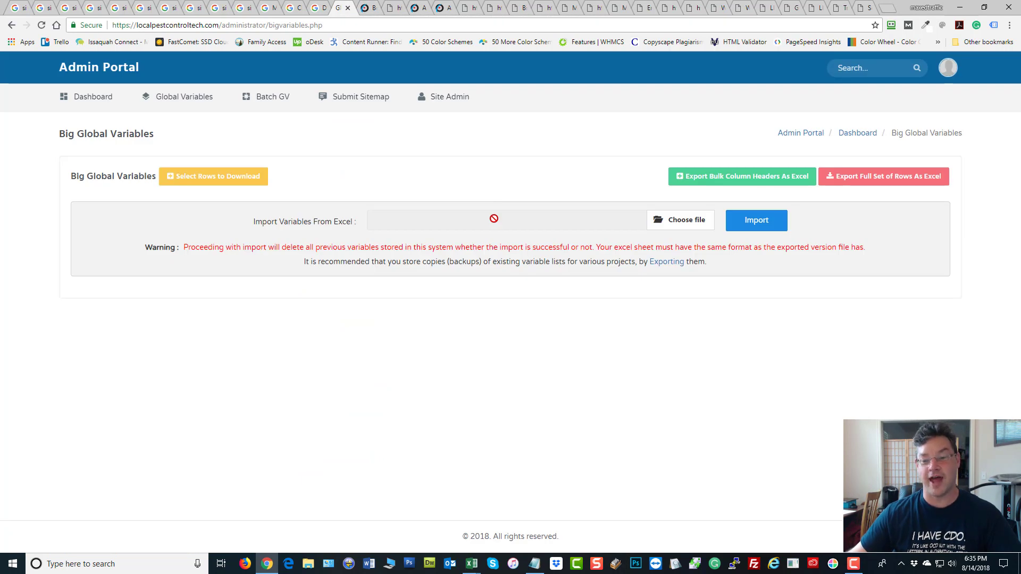